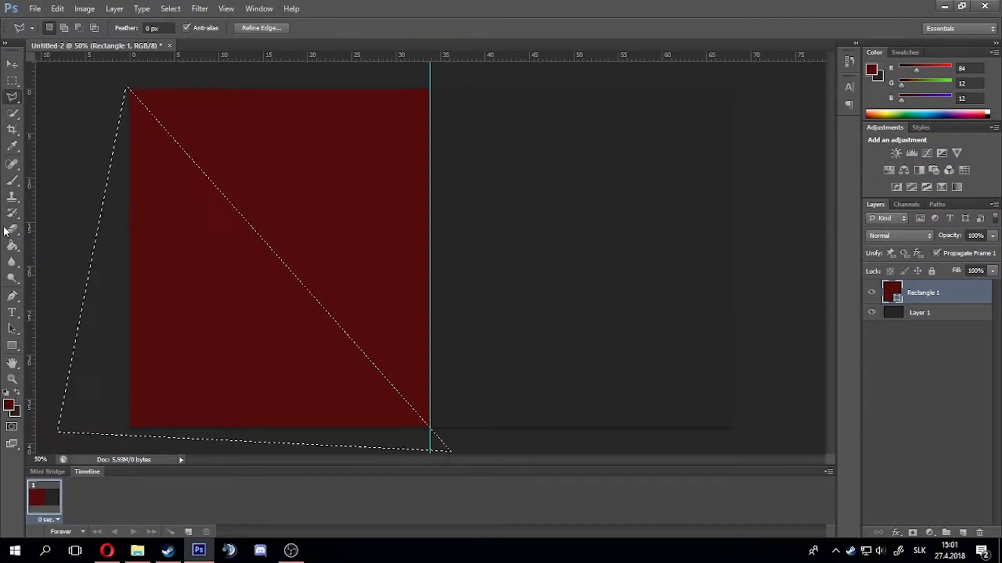
Lasso a triangular section of the dark red rectangle and delete it
{"action": "left_click", "coordinate": [11, 229]}
{"action": "left_click_drag", "start_coordinate": [180, 193], "coordinate": [141, 128]}
{"action": "key", "text": "Delete"}
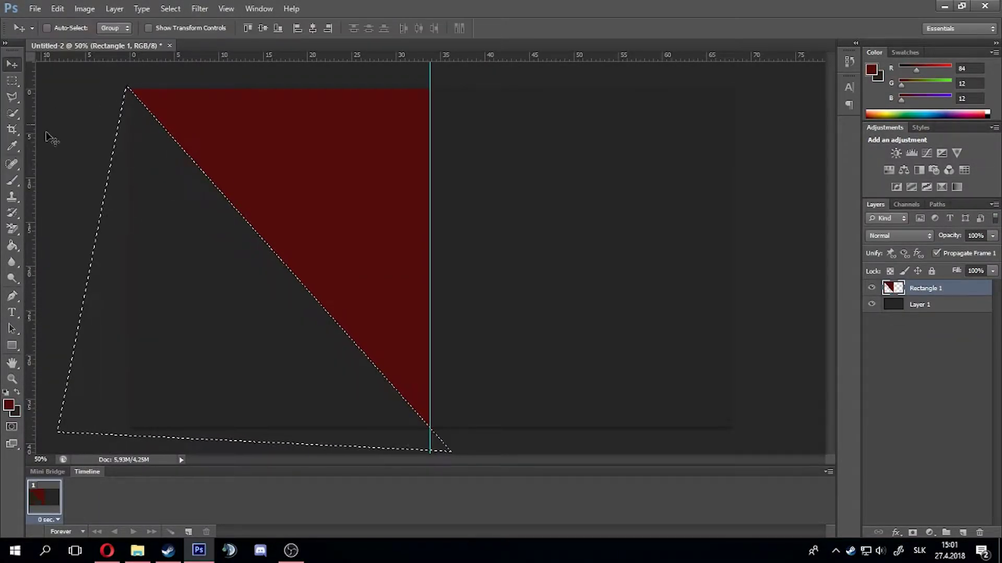
{"action": "key", "text": "ctrl+d"}
{"action": "left_click", "coordinate": [12, 64]}
Rotate the remaining triangle to point right, duplicate it, and fill the copy brighter red
{"action": "key", "text": "ctrl+t"}
{"action": "left_click_drag", "start_coordinate": [441, 105], "coordinate": [296, 265]}
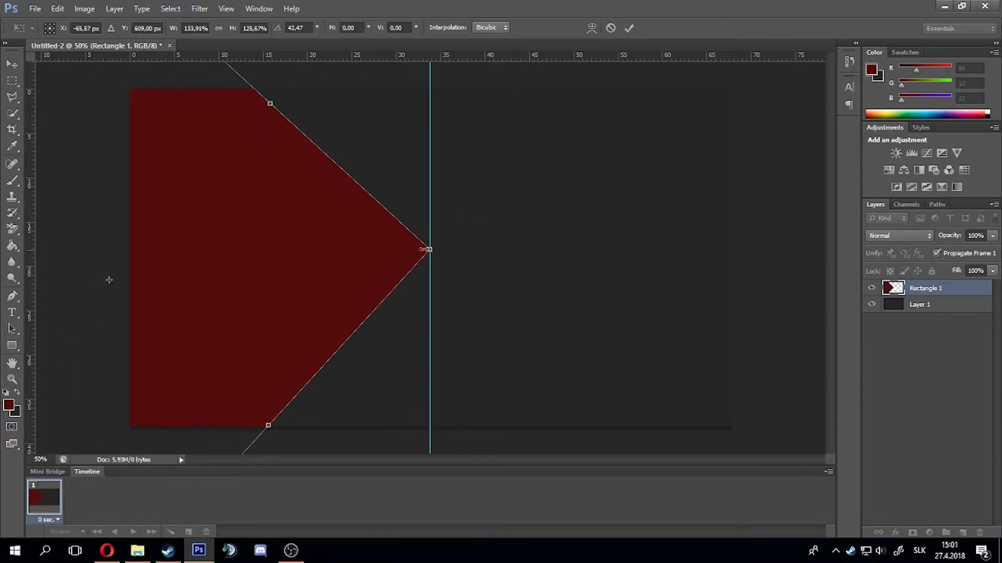
{"action": "key", "text": "Return"}
{"action": "key", "text": "ctrl+j"}
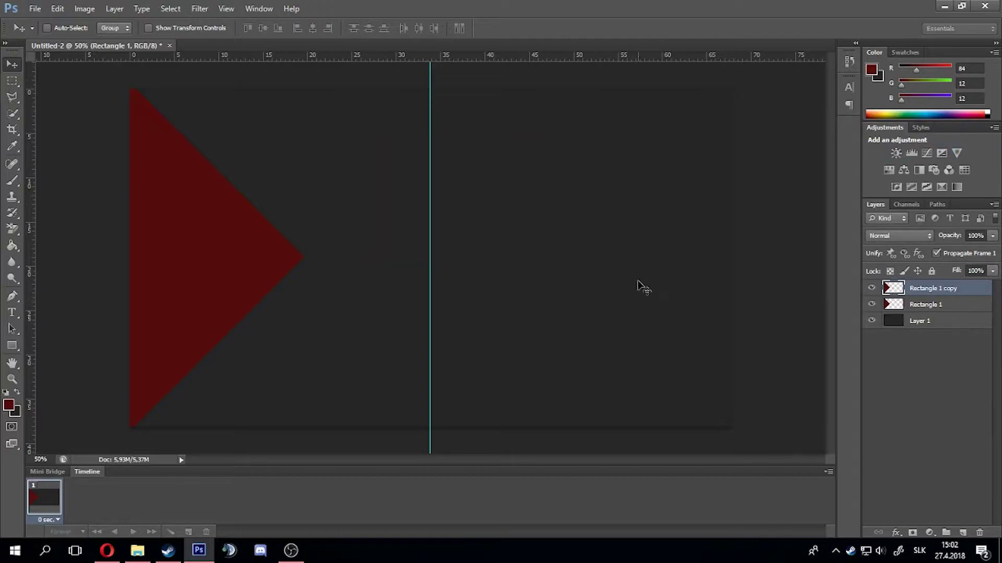
{"action": "type", "text": "134"}
{"action": "left_click", "coordinate": [629, 133]}
{"action": "key", "text": "alt+BackSpace"}
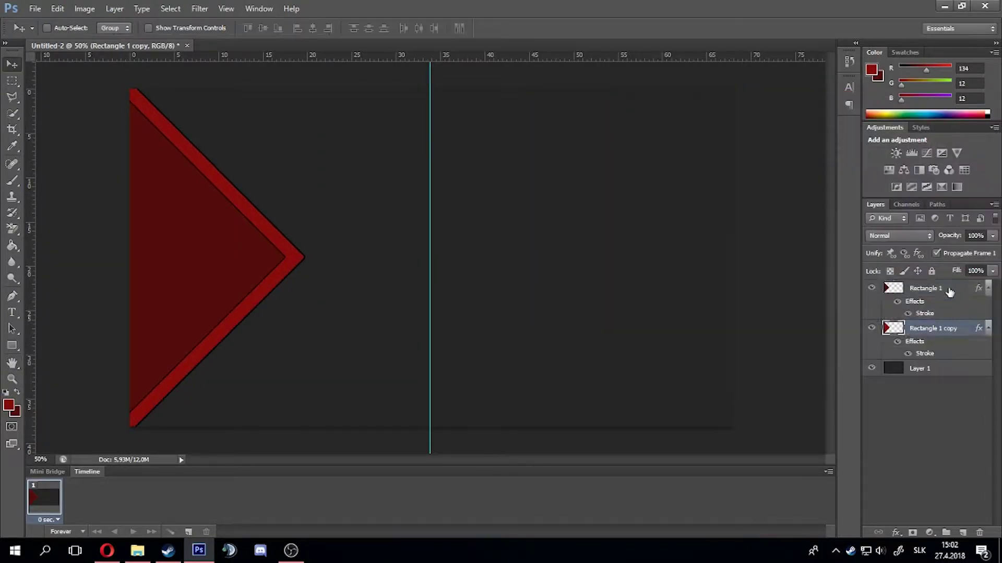
Move the triangle copy so its apex sits on the centre guide
{"action": "key", "text": "ctrl+t"}
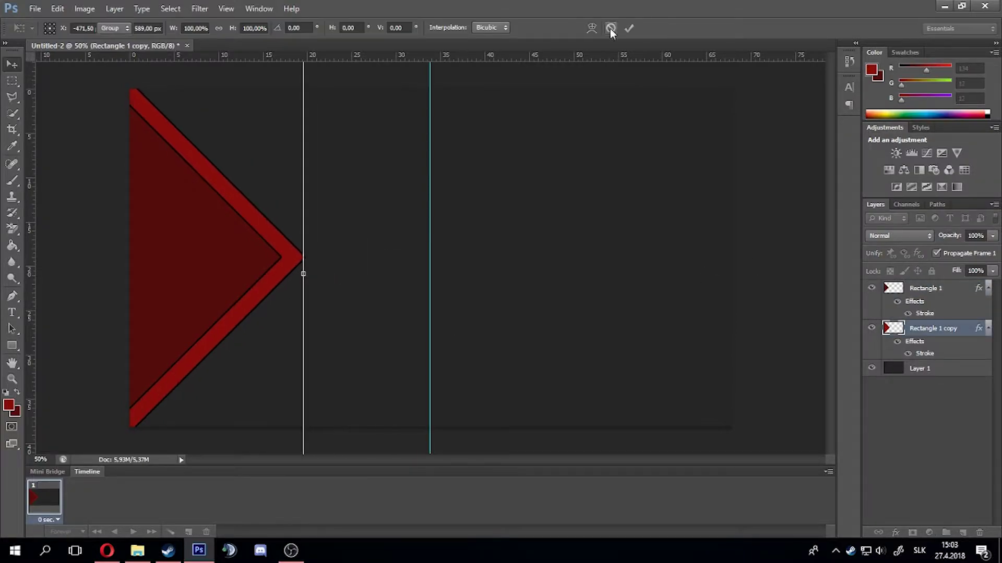
{"action": "left_click_drag", "start_coordinate": [313, 269], "coordinate": [433, 260]}
{"action": "key", "text": "Return"}
{"action": "key", "text": "ctrl+g"}
{"action": "key", "text": "g"}
{"action": "key", "text": "ctrl+z"}
{"action": "left_click", "coordinate": [224, 94]}
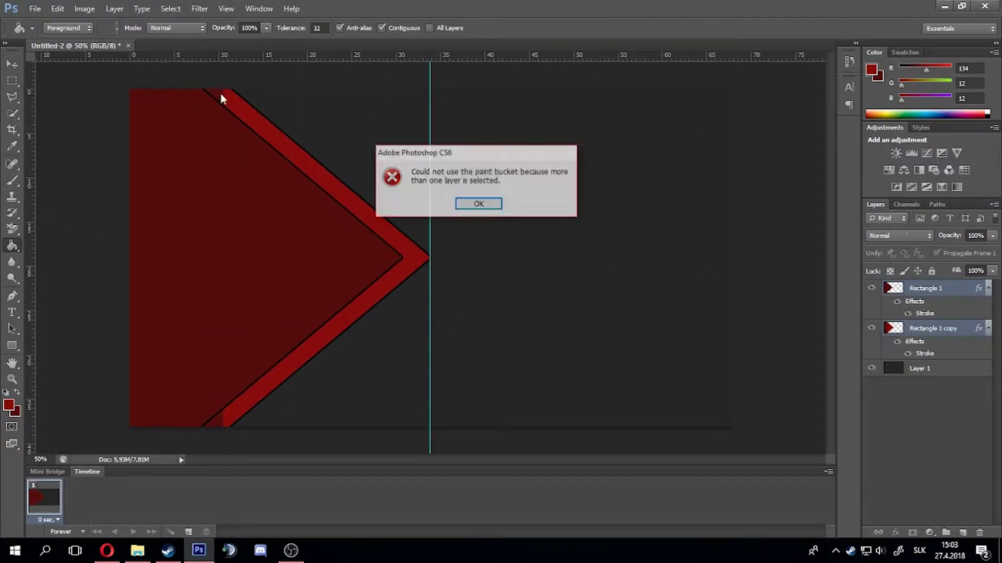
{"action": "key", "text": "Return"}
Duplicate both triangle layers, hide the originals, and place the mirrored copies right of the guide
{"action": "right_click", "coordinate": [940, 303]}
{"action": "left_click", "coordinate": [603, 165]}
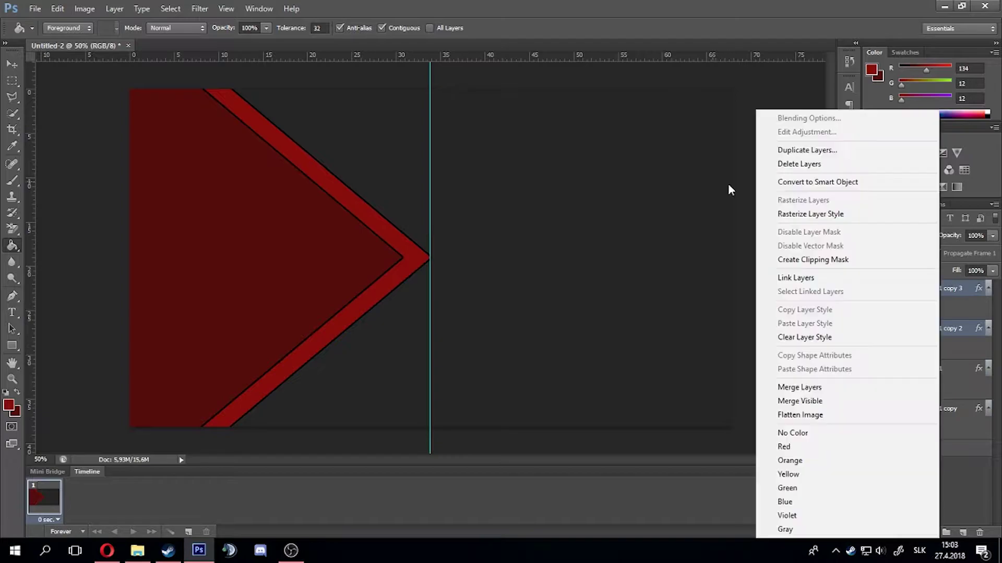
{"action": "left_click", "coordinate": [58, 8]}
{"action": "left_click", "coordinate": [871, 369]}
{"action": "left_click", "coordinate": [871, 408]}
{"action": "key", "text": "ctrl+t"}
{"action": "left_click_drag", "start_coordinate": [197, 313], "coordinate": [431, 239]}
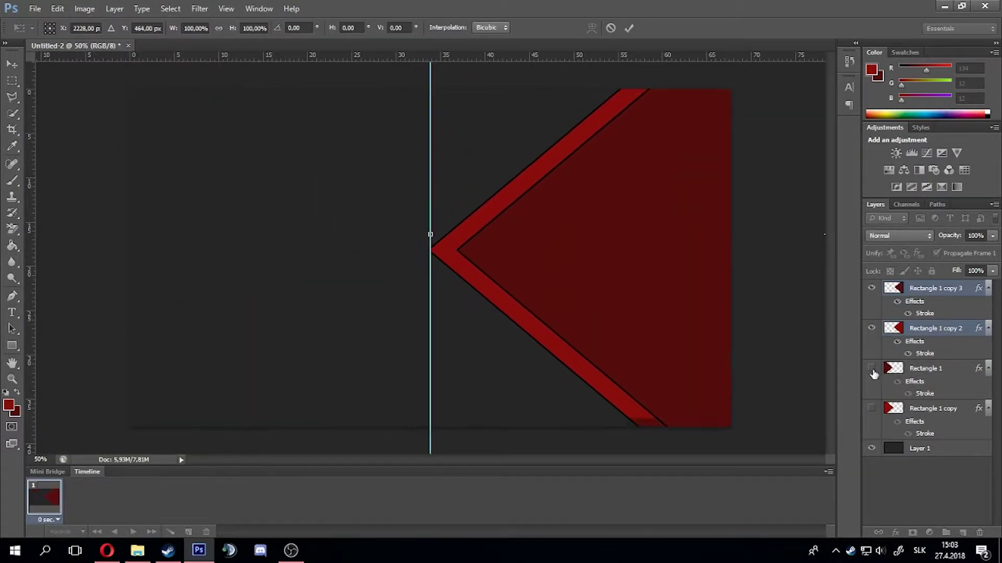
{"action": "key", "text": "Return"}
{"action": "key", "text": "ctrl+t"}
{"action": "key", "text": "Return"}
Check where the two bands meet and group all the triangle layers
{"action": "key", "text": "ctrl+plus"}
{"action": "key", "text": "ctrl+plus"}
{"action": "key", "text": "ctrl+plus"}
{"action": "key", "text": "ctrl+plus"}
{"action": "key", "text": "ctrl+plus"}
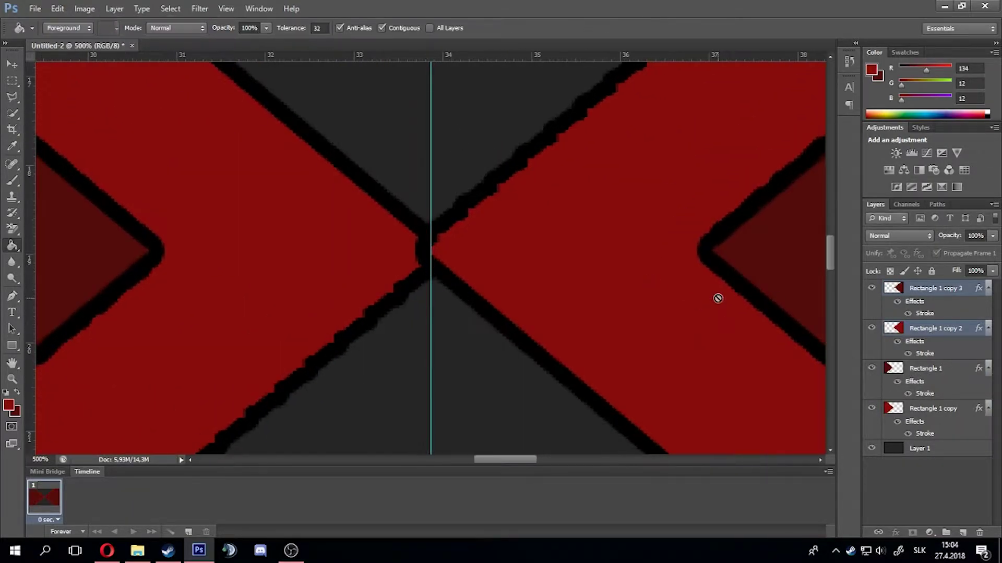
{"action": "key", "text": "ctrl+minus"}
{"action": "key", "text": "ctrl+minus"}
{"action": "key", "text": "ctrl+minus"}
{"action": "left_click", "coordinate": [934, 409], "text": "shift"}
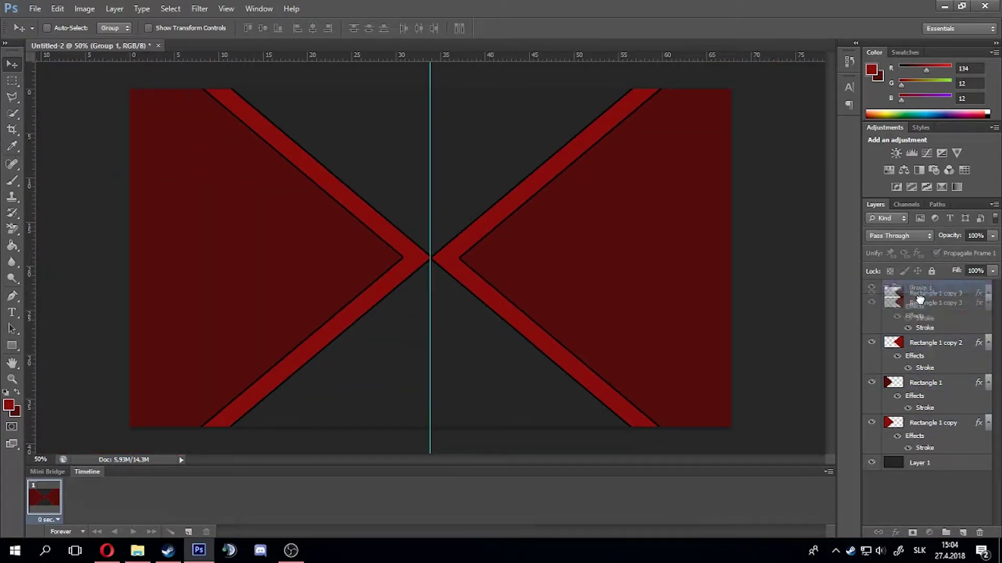
{"action": "key", "text": "ctrl+g"}
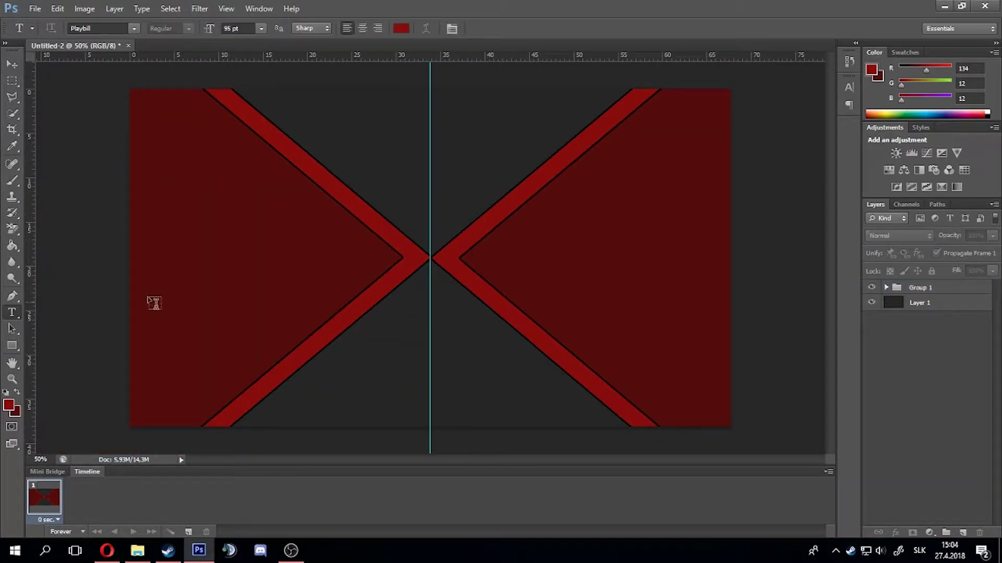
Paste the OnionBaus title, enlarge it, and centre it on vertical and horizontal guides
{"action": "left_click", "coordinate": [275, 239]}
{"action": "key", "text": "ctrl+v"}
{"action": "left_click_drag", "start_coordinate": [488, 182], "coordinate": [526, 184]}
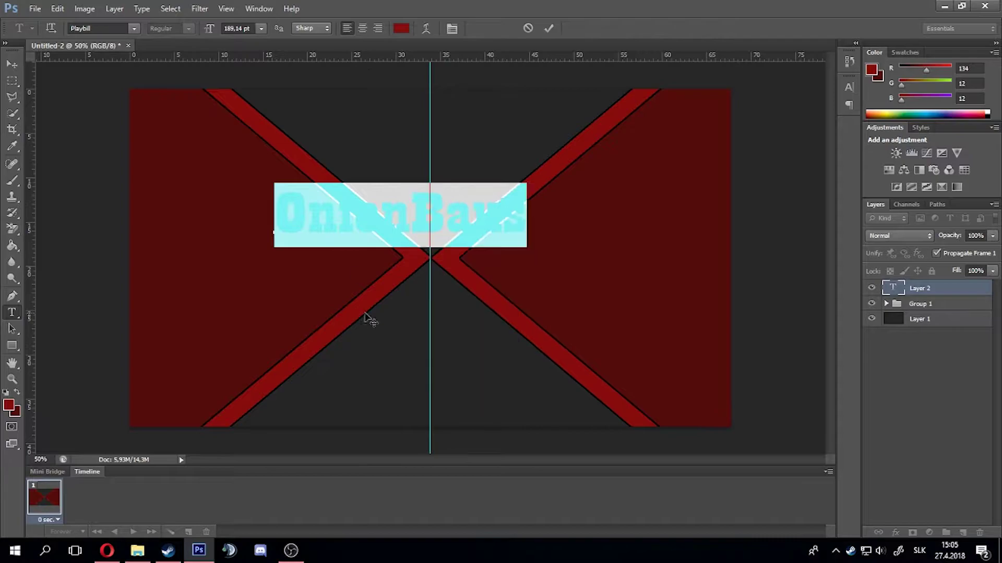
{"action": "left_click_drag", "start_coordinate": [369, 317], "coordinate": [397, 338]}
{"action": "mouse_move", "coordinate": [150, 55]}
{"action": "left_mouse_down"}
{"action": "mouse_move", "coordinate": [324, 301]}
{"action": "mouse_move", "coordinate": [454, 308]}
{"action": "mouse_move", "coordinate": [425, 268]}
{"action": "left_mouse_up"}
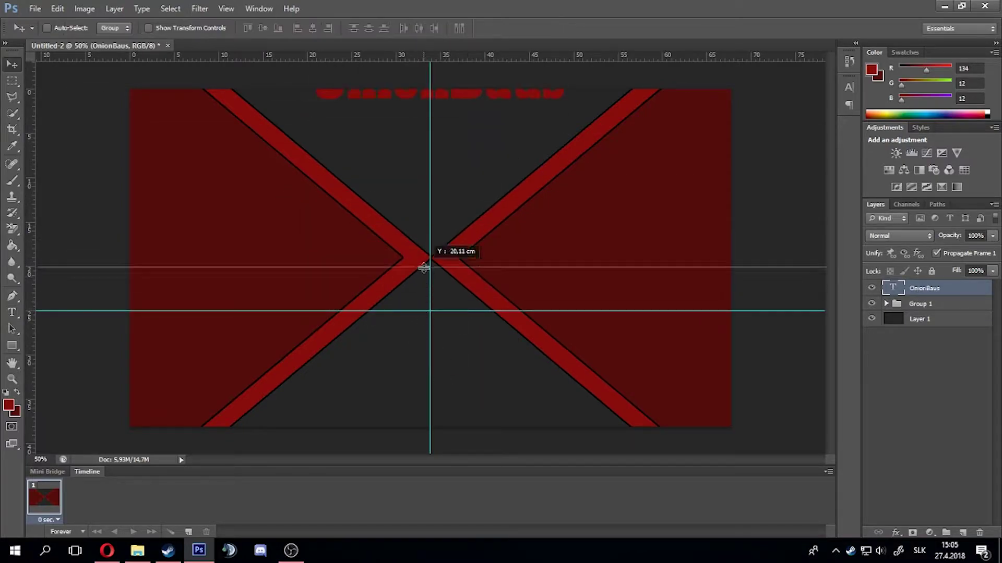
{"action": "left_click_drag", "start_coordinate": [470, 319], "coordinate": [457, 362]}
Change the title font to Snap ITC and shrink it to fit the design
{"action": "left_click", "coordinate": [133, 28]}
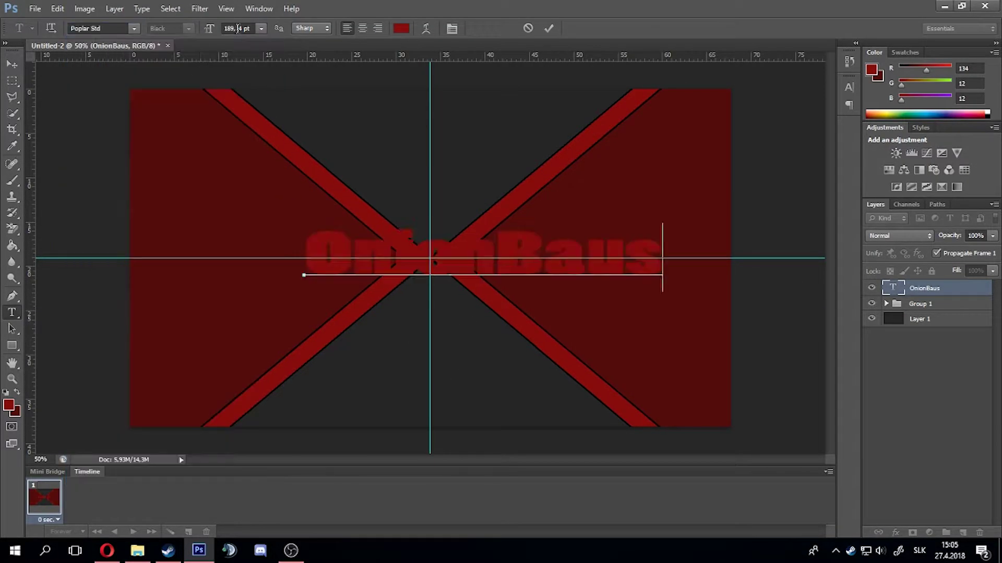
{"action": "double_click", "coordinate": [939, 288]}
{"action": "left_click", "coordinate": [983, 121]}
{"action": "scroll", "coordinate": [109, 28], "scroll_direction": "down", "scroll_amount": 2}
{"action": "scroll", "coordinate": [109, 28], "scroll_direction": "down", "scroll_amount": 2}
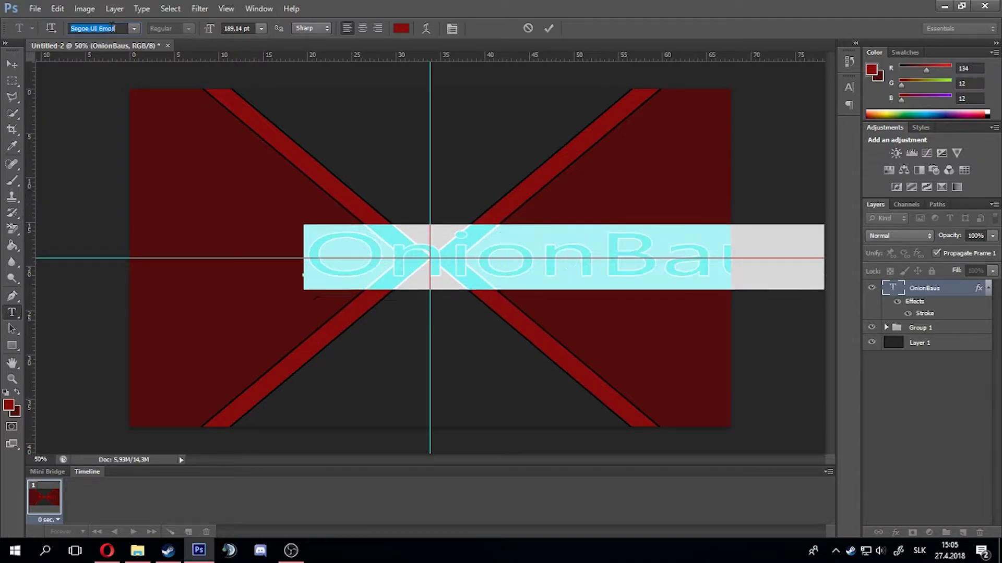
{"action": "scroll", "coordinate": [109, 28], "scroll_direction": "down", "scroll_amount": 2}
{"action": "scroll", "coordinate": [110, 29], "scroll_direction": "down", "scroll_amount": 2}
{"action": "left_click_drag", "start_coordinate": [510, 237], "coordinate": [604, 349]}
{"action": "left_click", "coordinate": [548, 28]}
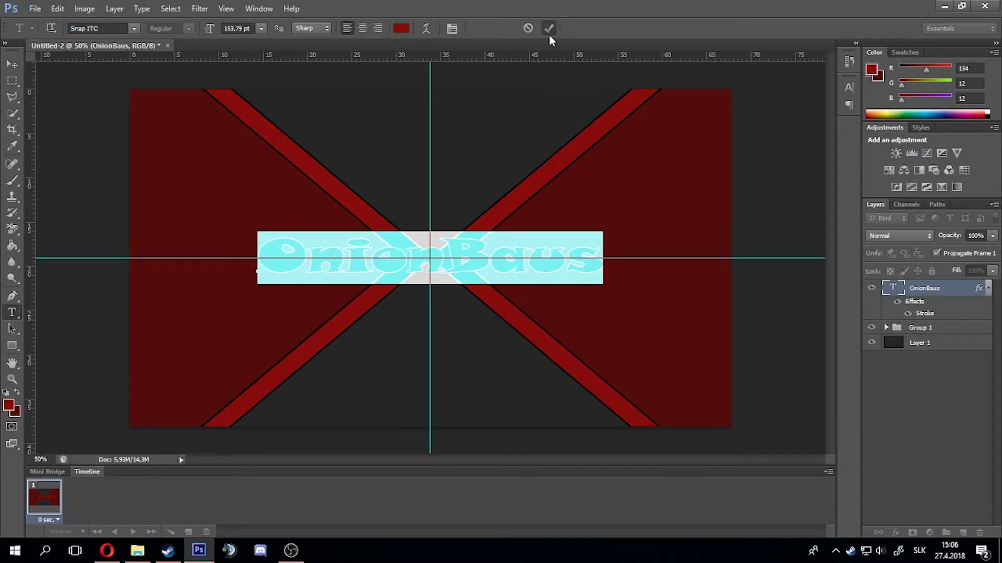
Give the OnionBaus title a 5 px stroke
{"action": "double_click", "coordinate": [924, 313]}
{"action": "type", "text": "5"}
{"action": "key", "text": "Return"}
{"action": "right_click", "coordinate": [924, 288]}
Duplicate the title as OnionBausB and offset the copy slightly
{"action": "left_click", "coordinate": [894, 105]}
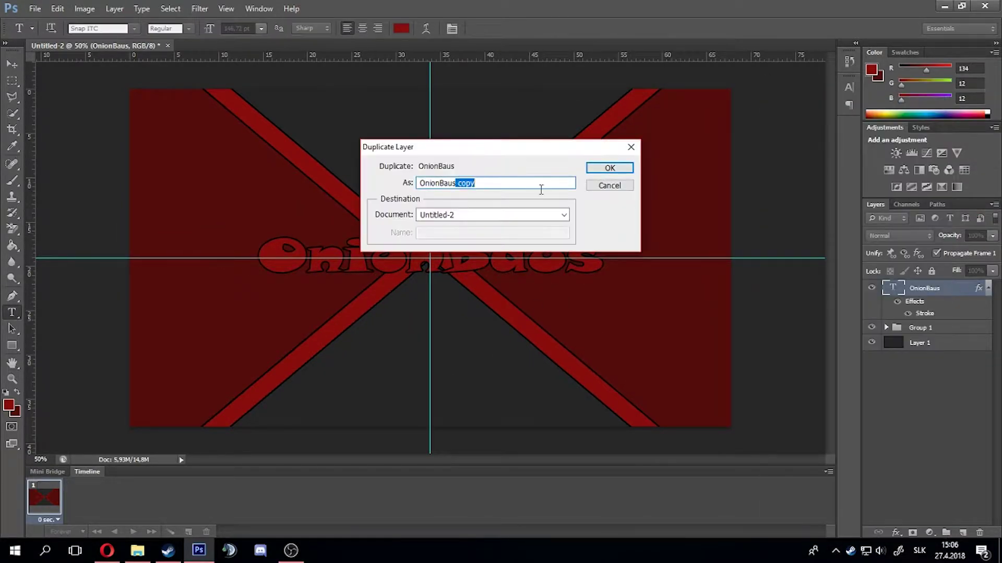
{"action": "type", "text": "OnionBausB"}
{"action": "key", "text": "Return"}
{"action": "key", "text": "v"}
{"action": "left_click_drag", "start_coordinate": [633, 321], "coordinate": [637, 318]}
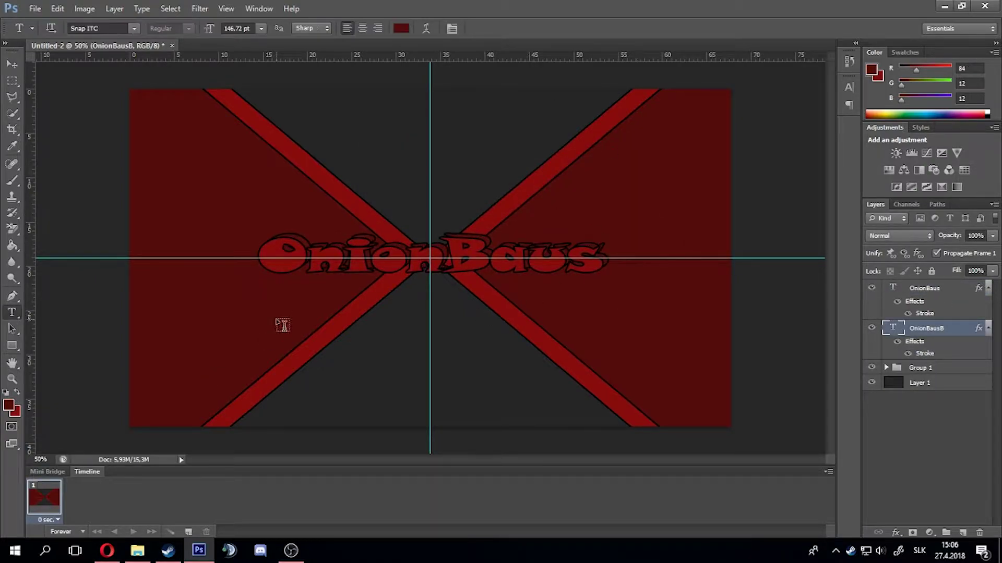
Add the 'Za chvilu začíname' subtitle below the title and duplicate its layer
{"action": "left_click", "coordinate": [268, 322]}
{"action": "key", "text": "ctrl+a"}
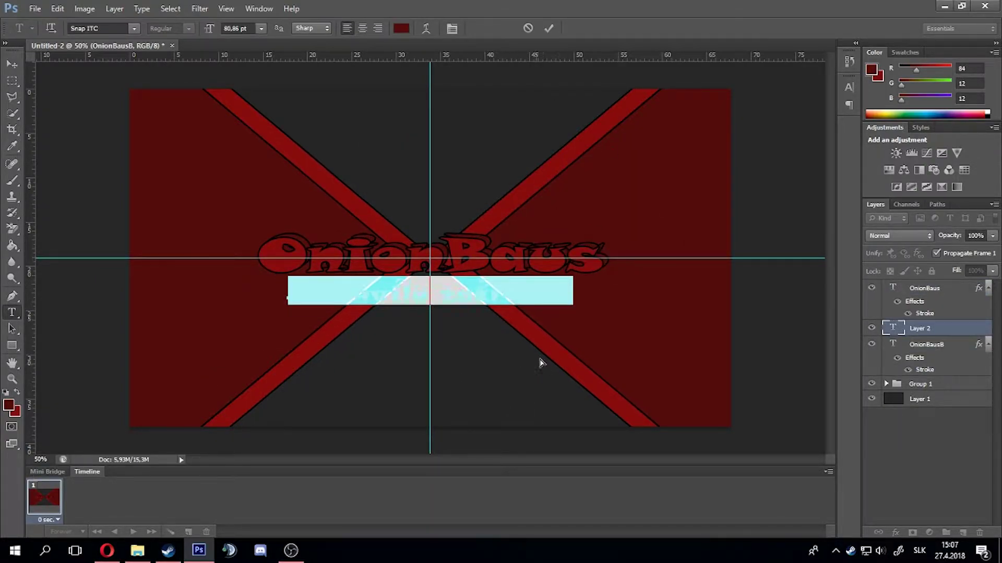
{"action": "key", "text": "Return"}
{"action": "type", "text": "Za chvilu začínameB"}
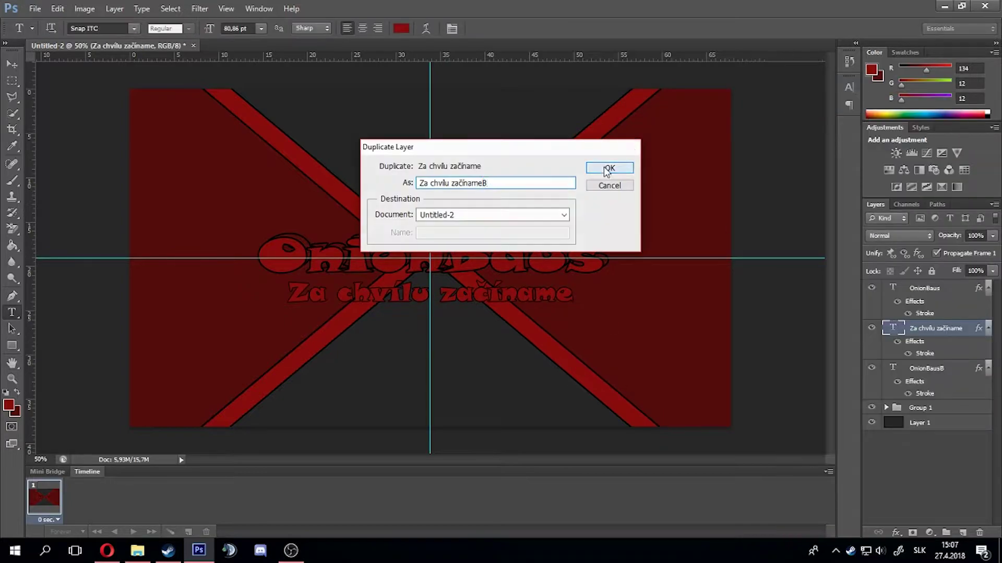
{"action": "left_click", "coordinate": [603, 166]}
Group the OnionBaus layers into 'Name' and the subtitle layers into 'ZCZ'
{"action": "left_click", "coordinate": [946, 533]}
{"action": "left_click_drag", "start_coordinate": [914, 396], "coordinate": [912, 301]}
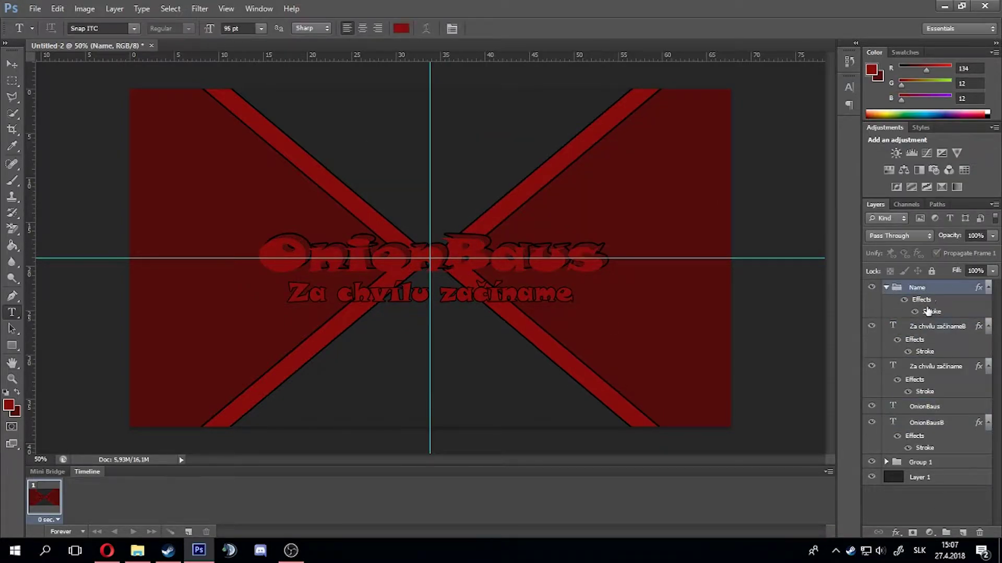
{"action": "left_click", "coordinate": [954, 366], "text": "shift"}
{"action": "key", "text": "ctrl+g"}
{"action": "double_click", "coordinate": [915, 287]}
{"action": "type", "text": "ZCZ"}
{"action": "key", "text": "Return"}
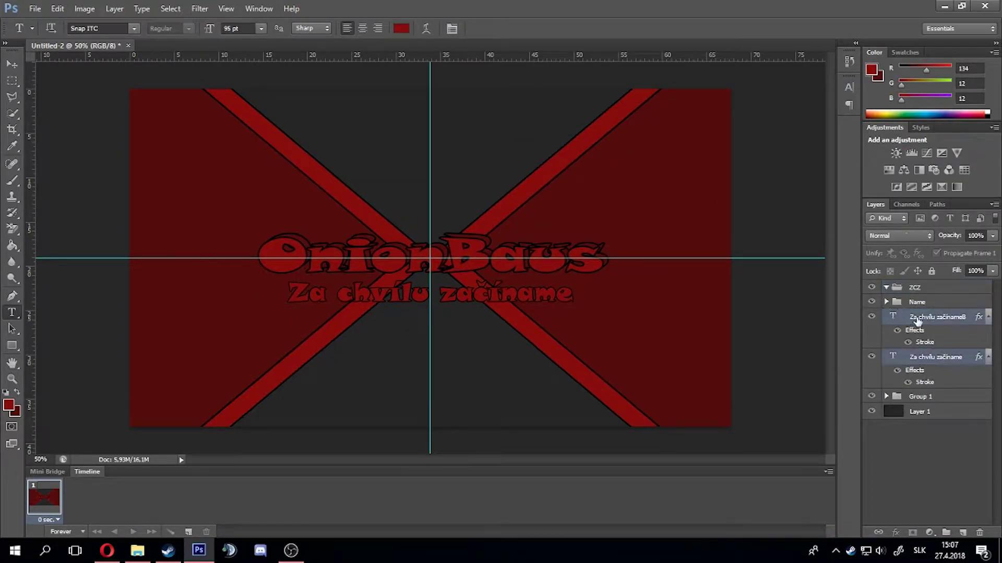
Hide the top subtitle layer and clear the layer selection
{"action": "left_click", "coordinate": [958, 343]}
{"action": "key", "text": "t"}
{"action": "left_click", "coordinate": [871, 302]}
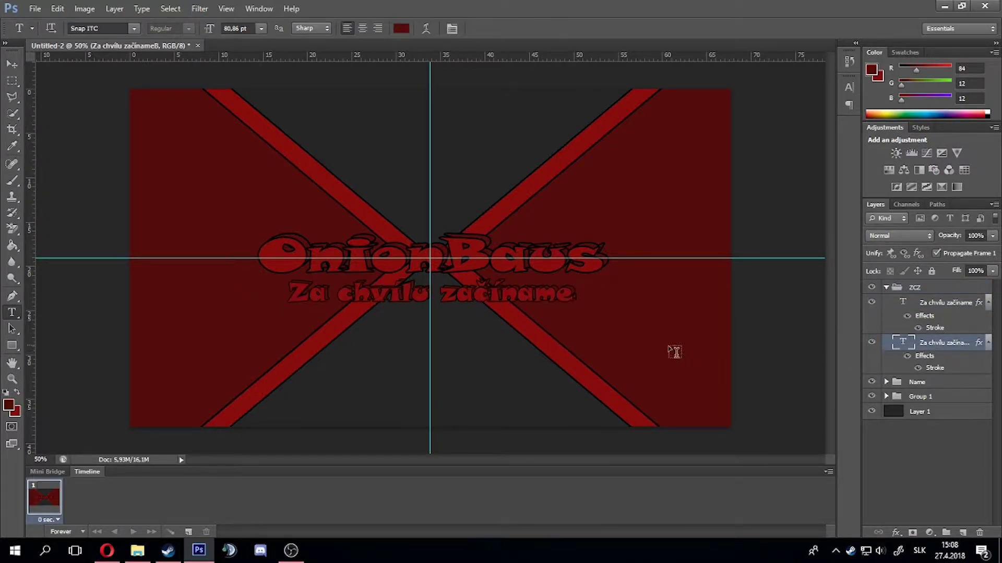
{"action": "left_click", "coordinate": [936, 466]}
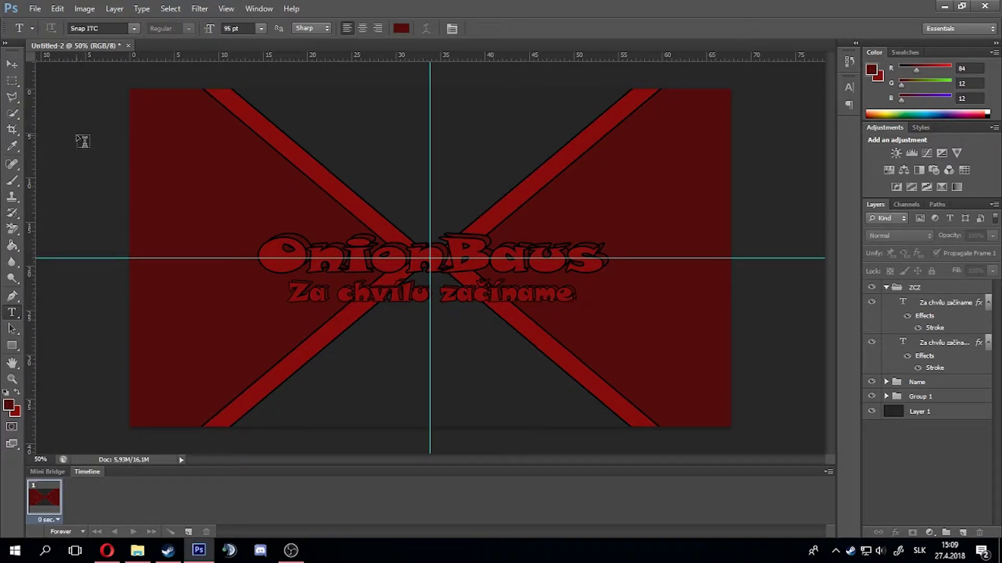
Draw a rectangle bar along the top right edge with a 5 px stroke
{"action": "right_click", "coordinate": [12, 345]}
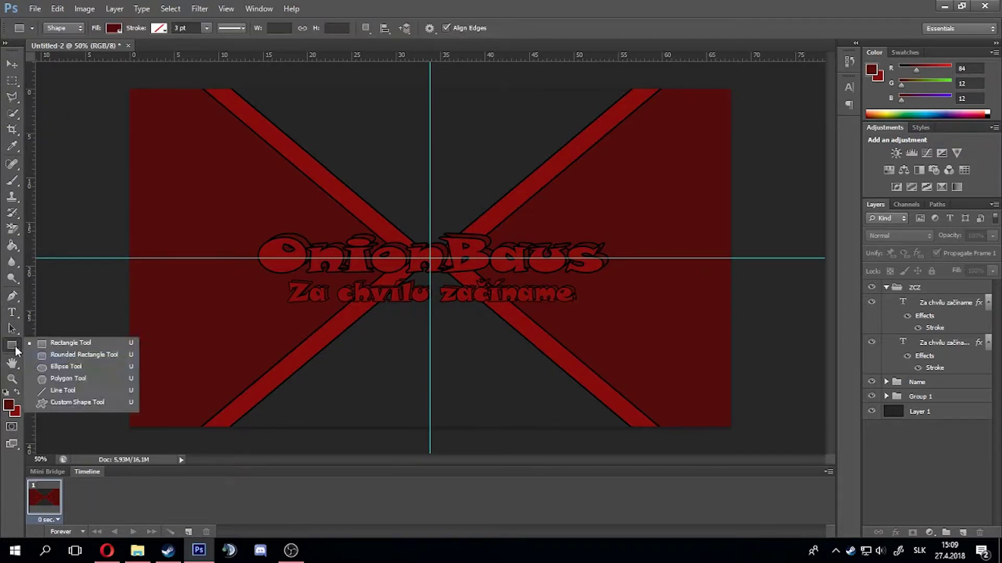
{"action": "left_click", "coordinate": [88, 340]}
{"action": "left_click_drag", "start_coordinate": [486, 91], "coordinate": [740, 124]}
{"action": "key", "text": "v"}
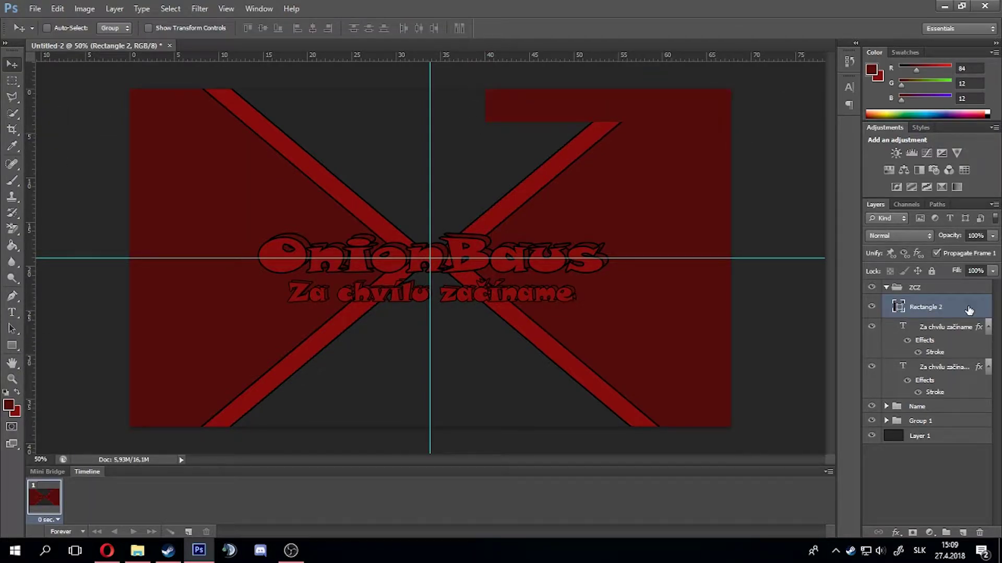
{"action": "double_click", "coordinate": [969, 310]}
{"action": "key", "text": "Return"}
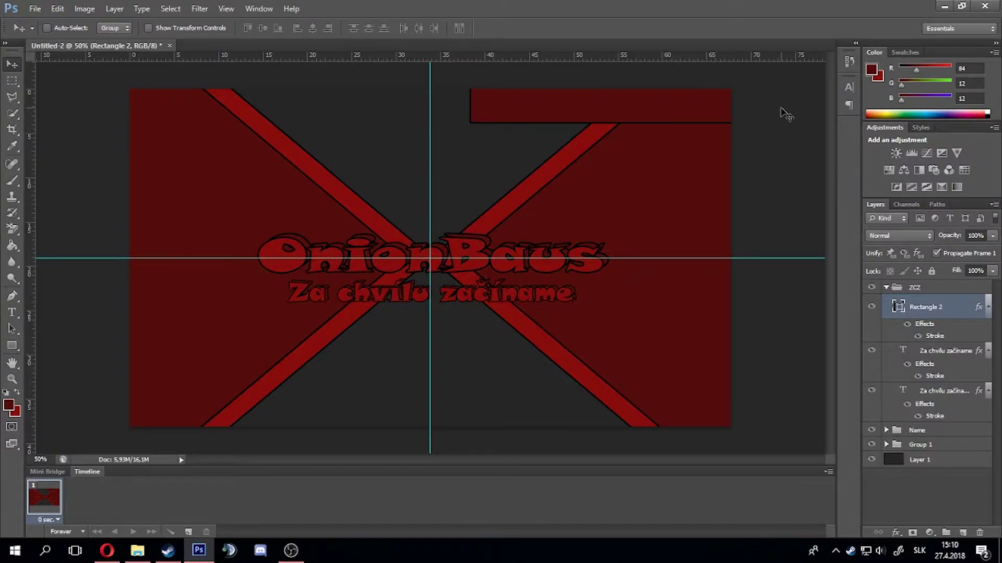
Stretch the top bar out to the right edge
{"action": "key", "text": "ctrl+t"}
{"action": "left_click_drag", "start_coordinate": [498, 107], "coordinate": [517, 107]}
{"action": "key", "text": "Return"}
{"action": "right_click", "coordinate": [960, 307]}
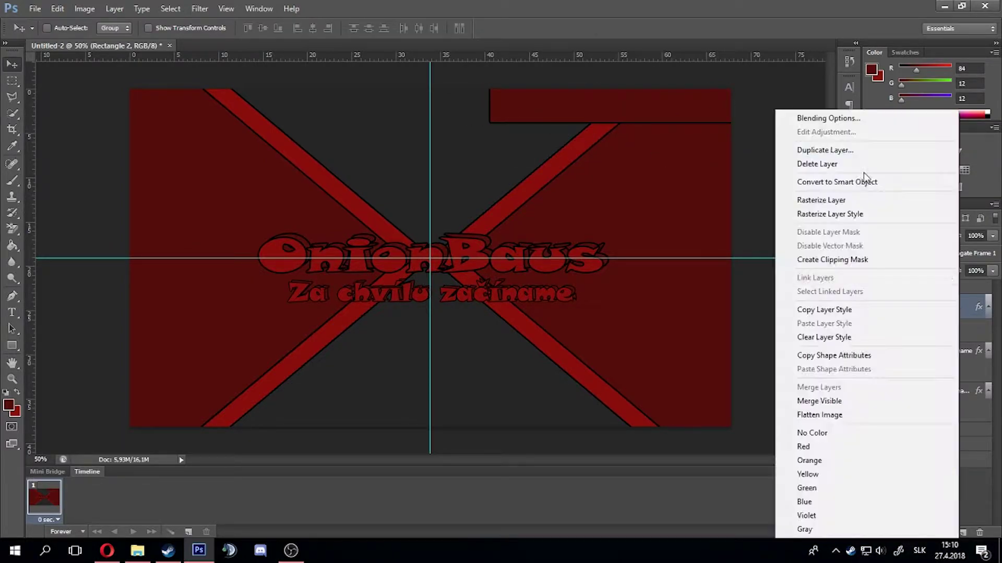
{"action": "key", "text": "Escape"}
Fill the top-right bar with bright red and keep its black outline
{"action": "left_click", "coordinate": [16, 393]}
{"action": "left_click", "coordinate": [610, 107]}
{"action": "key", "text": "Return"}
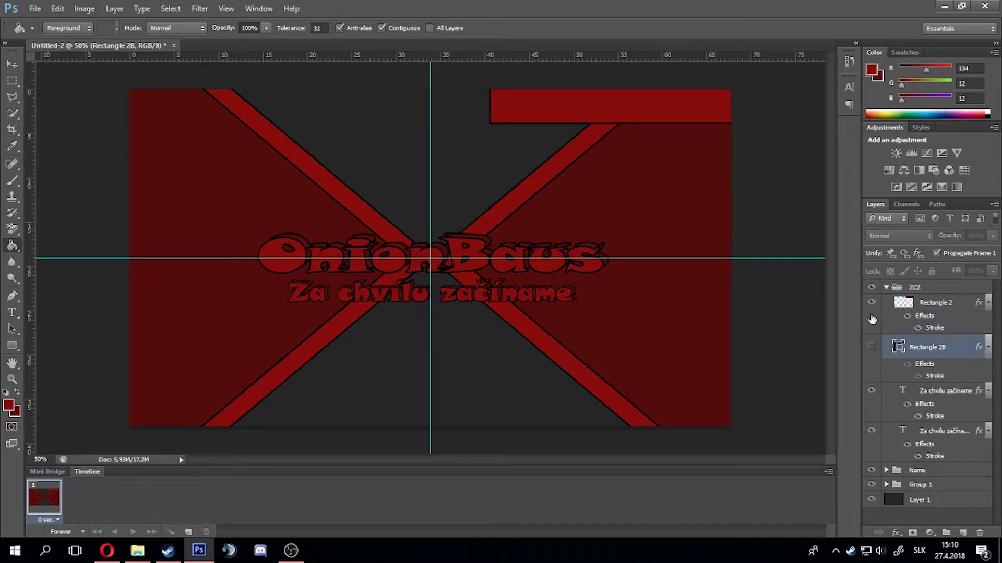
{"action": "key", "text": "v"}
{"action": "double_click", "coordinate": [978, 308]}
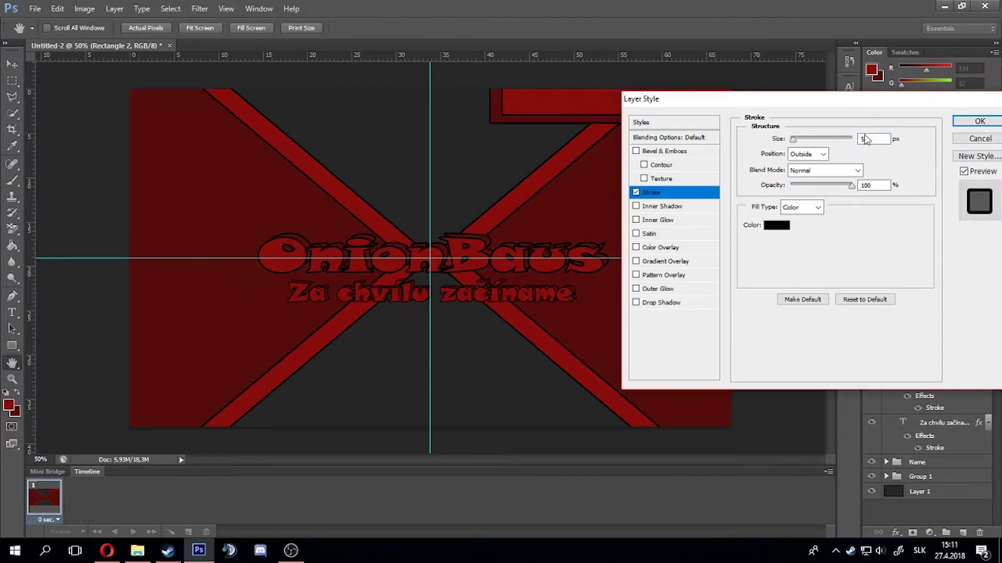
{"action": "key", "text": "Escape"}
Type the Hudba title on the top bar and open its outline settings
{"action": "key", "text": "t"}
{"action": "left_click", "coordinate": [386, 168]}
{"action": "type", "text": "Hudba:"}
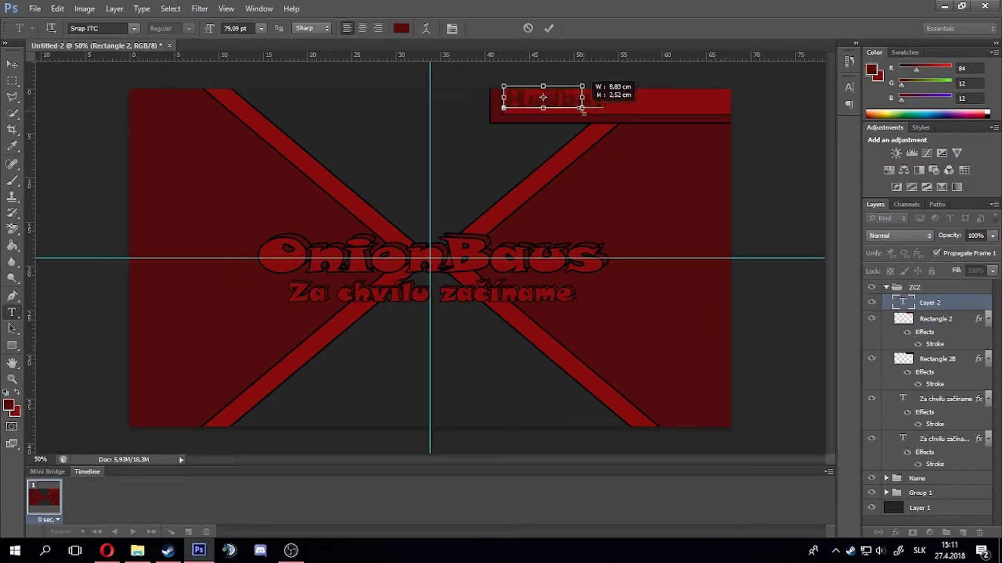
{"action": "double_click", "coordinate": [965, 302]}
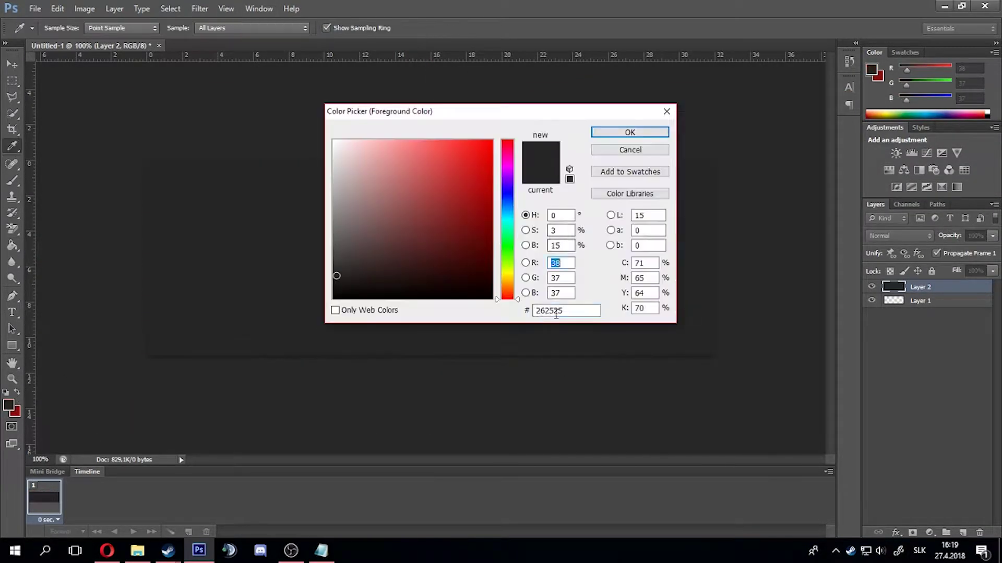
Draw a dark-red rectangle across the centre of the #262525 background
{"action": "key", "text": "Escape"}
{"action": "key", "text": "u"}
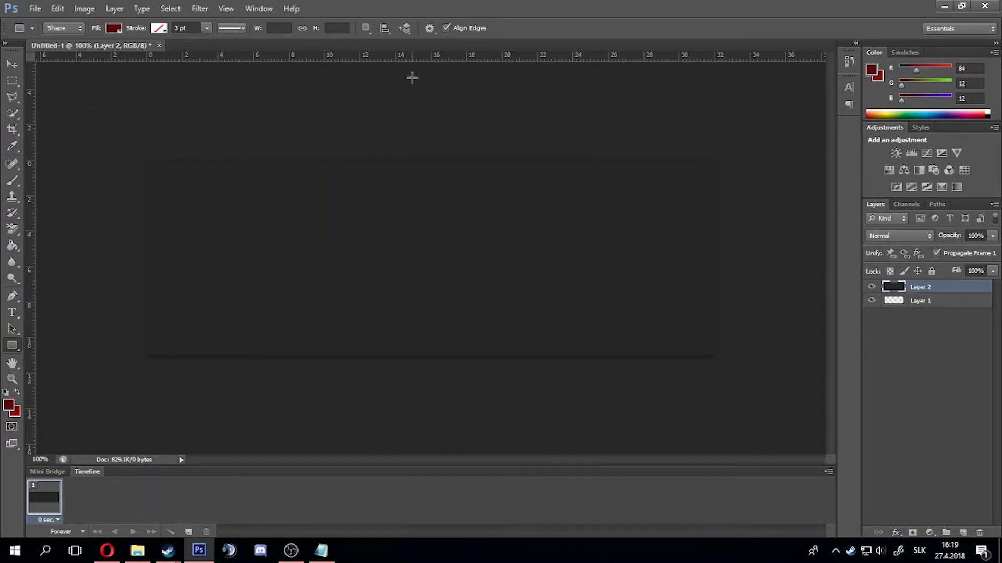
{"action": "left_click_drag", "start_coordinate": [433, 358], "coordinate": [712, 357]}
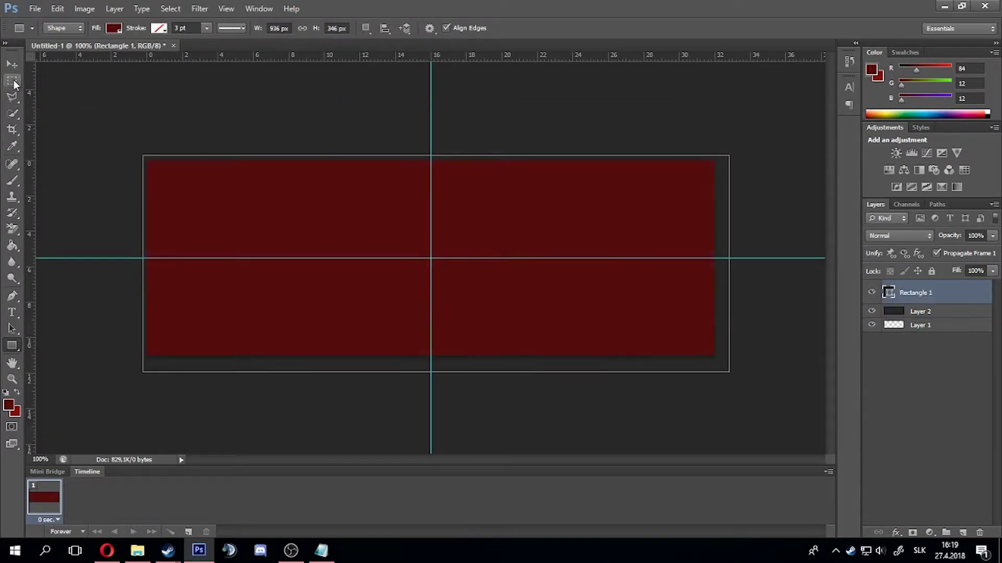
{"action": "key", "text": "l"}
{"action": "scroll", "coordinate": [199, 334], "scroll_direction": "up", "scroll_amount": 5}
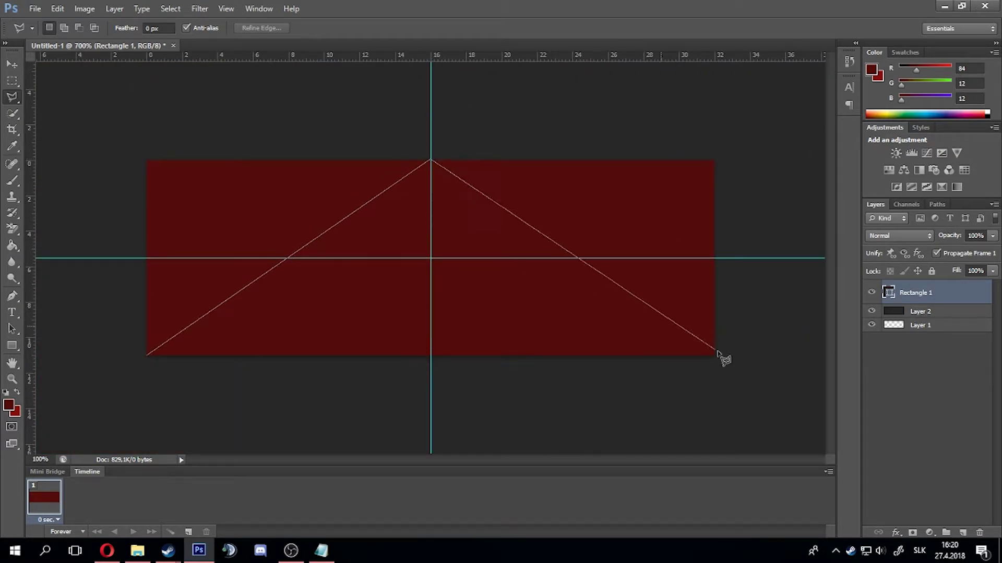
Cut the rectangle to a triangle, duplicate it, and outline the copy in 3 px black
{"action": "double_click", "coordinate": [89, 384]}
{"action": "key", "text": "Delete"}
{"action": "key", "text": "ctrl+d"}
{"action": "key", "text": "m"}
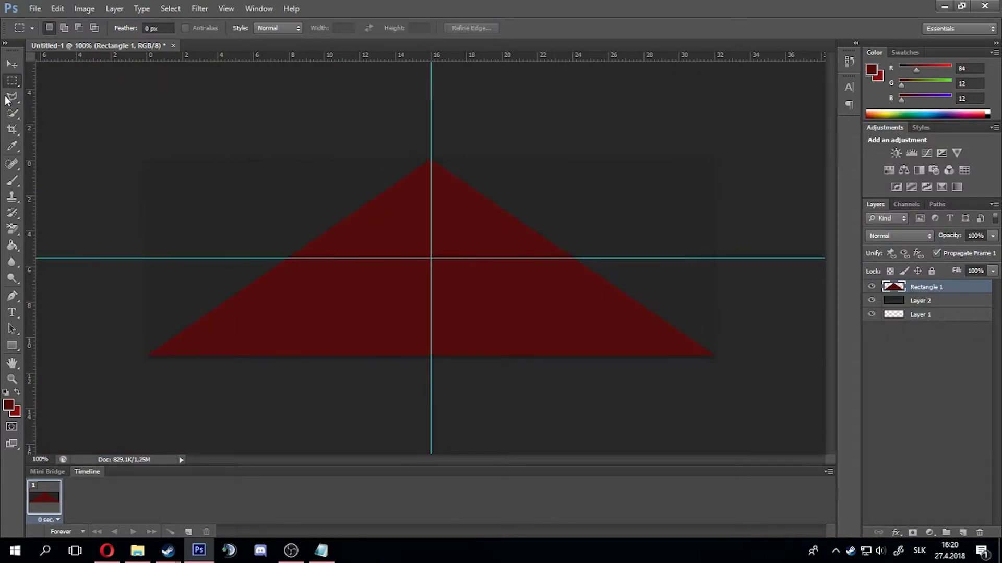
{"action": "key", "text": "Return"}
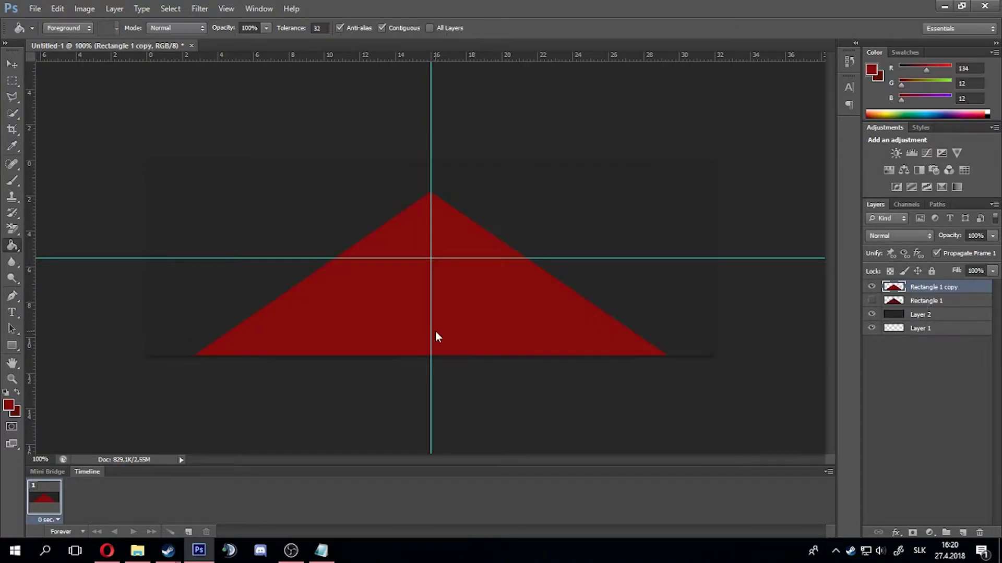
{"action": "key", "text": "Return"}
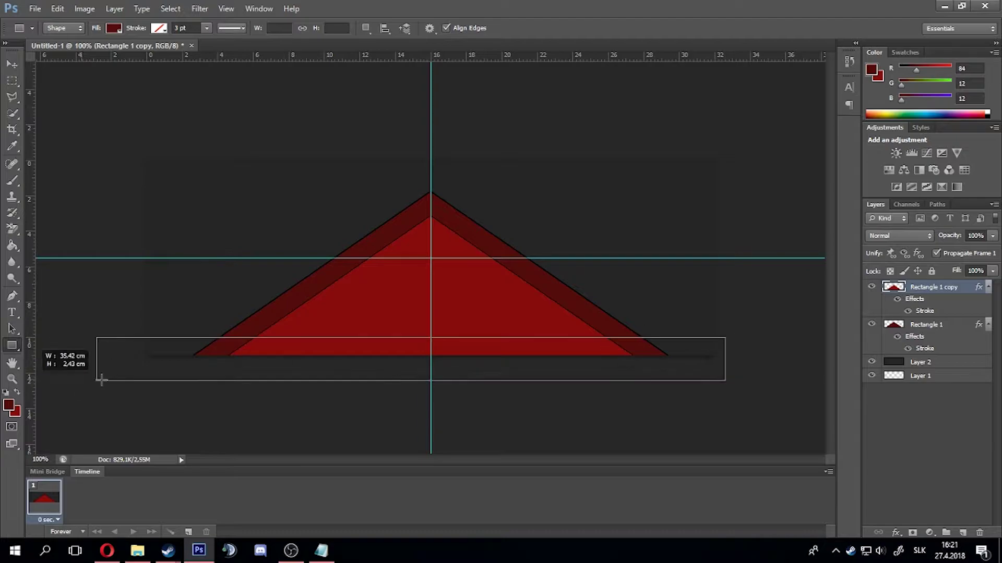
Draw a bar along the triangle's base and try erasing the outline at the joint
{"action": "left_click_drag", "start_coordinate": [102, 379], "coordinate": [101, 379]}
{"action": "right_click", "coordinate": [929, 368]}
{"action": "key", "text": "ctrl+plus"}
{"action": "key", "text": "ctrl+plus"}
{"action": "right_click", "coordinate": [12, 228]}
{"action": "left_click", "coordinate": [84, 239]}
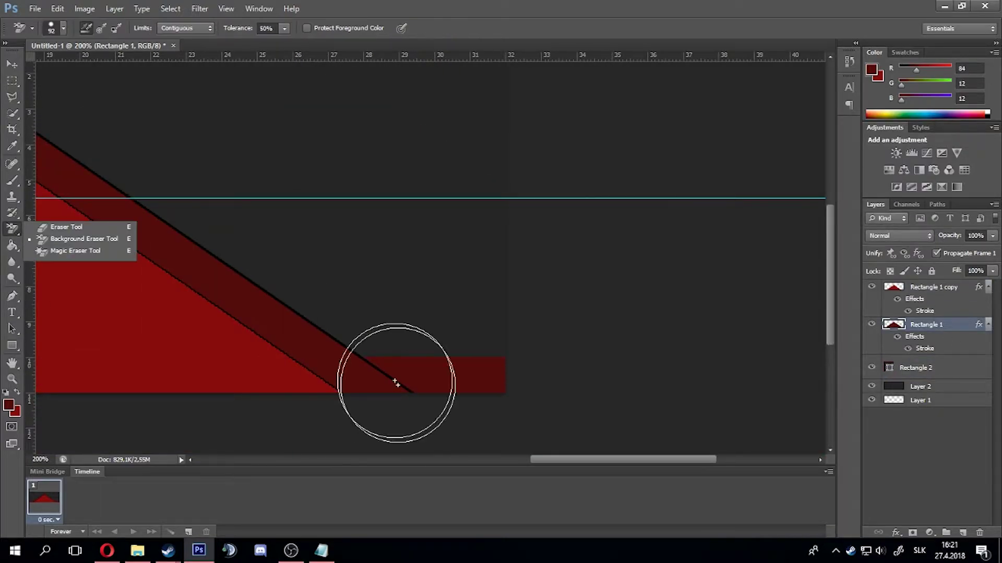
{"action": "left_click_drag", "start_coordinate": [389, 385], "coordinate": [355, 383]}
{"action": "left_click", "coordinate": [916, 368]}
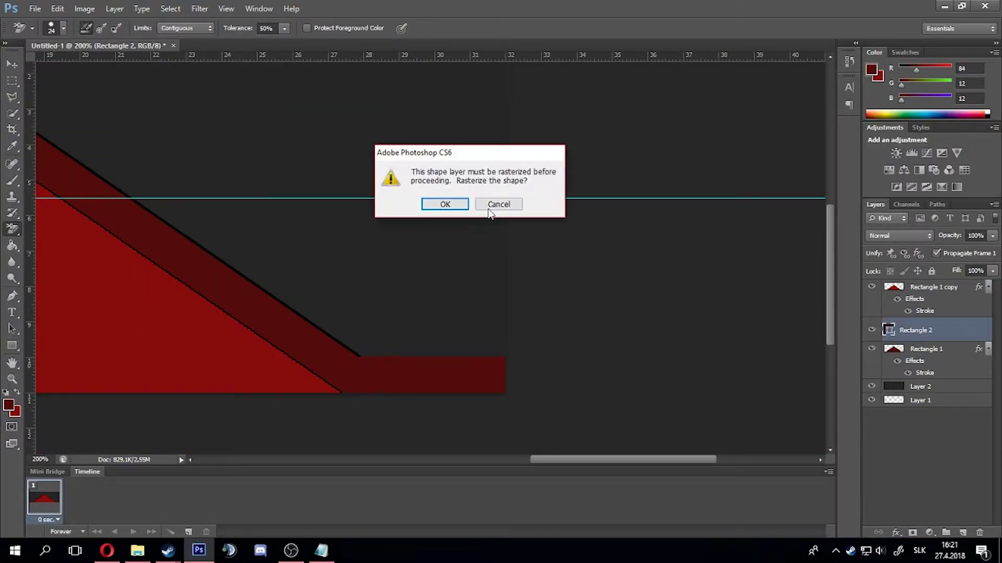
{"action": "left_click", "coordinate": [496, 203]}
{"action": "key", "text": "ctrl+minus"}
Give the base bar a black outline and cover the joint with a thin dark-red strip
{"action": "double_click", "coordinate": [928, 329]}
{"action": "key", "text": "ctrl+plus"}
{"action": "key", "text": "ctrl+plus"}
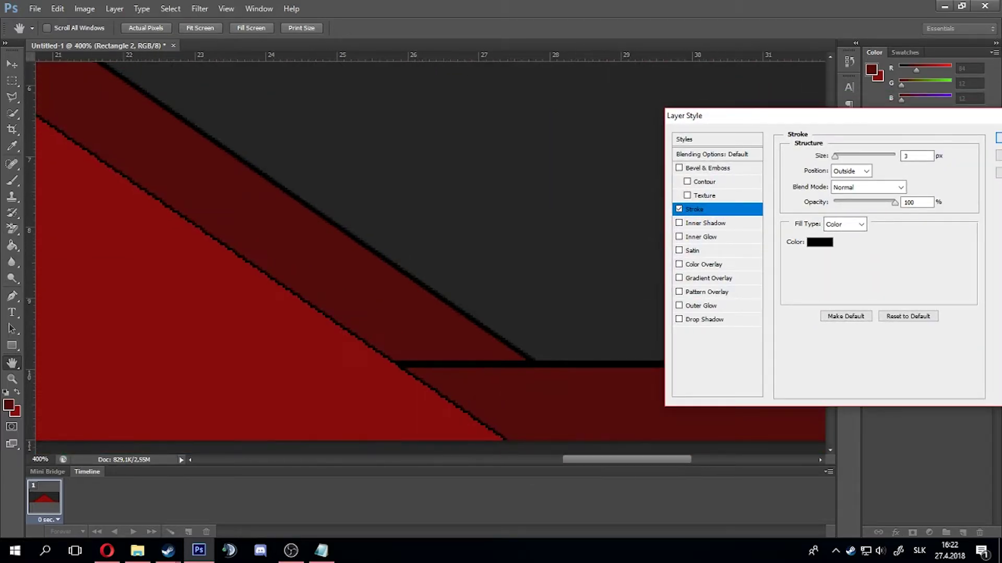
{"action": "key", "text": "Return"}
{"action": "key", "text": "u"}
{"action": "left_click_drag", "start_coordinate": [533, 380], "coordinate": [302, 366]}
{"action": "left_click_drag", "start_coordinate": [529, 396], "coordinate": [467, 406]}
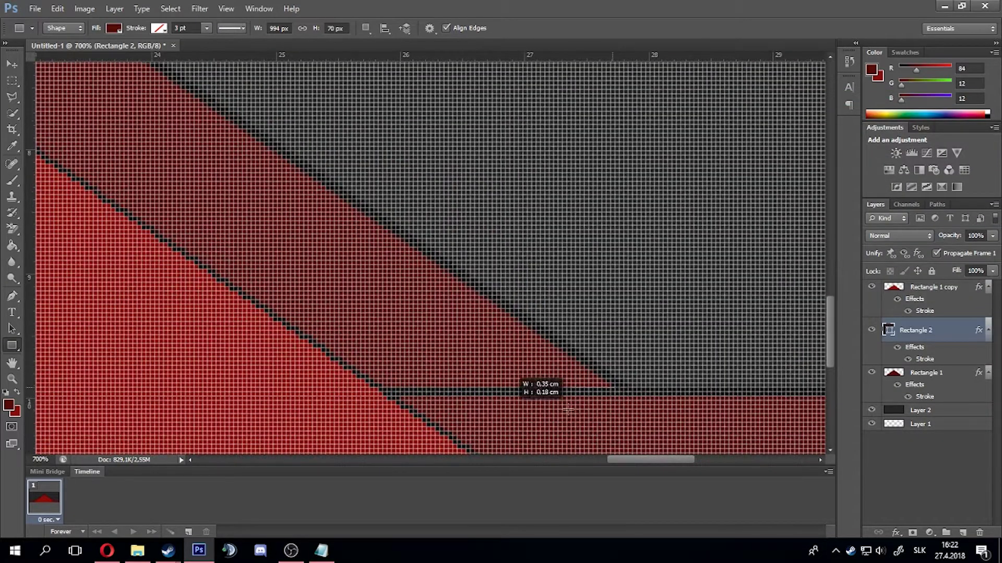
Set a 1 px eraser and rasterize the bar layer
{"action": "key", "text": "ctrl+plus"}
{"action": "key", "text": "e"}
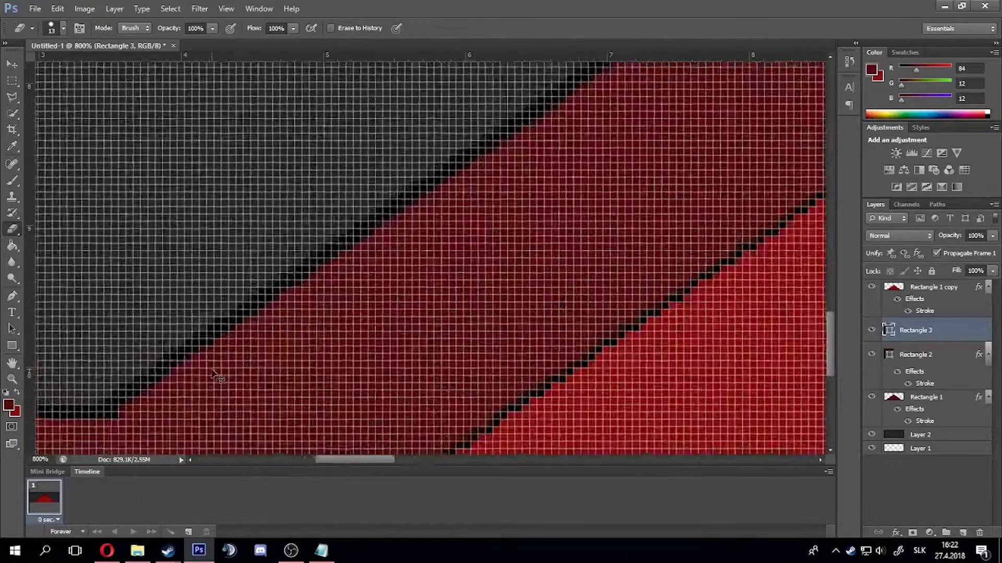
{"action": "key", "text": "ctrl+plus"}
{"action": "key", "text": "ctrl+plus"}
{"action": "key", "text": "alt+bracketleft"}
{"action": "right_click", "coordinate": [455, 296]}
{"action": "key", "text": "Return"}
{"action": "right_click", "coordinate": [937, 348]}
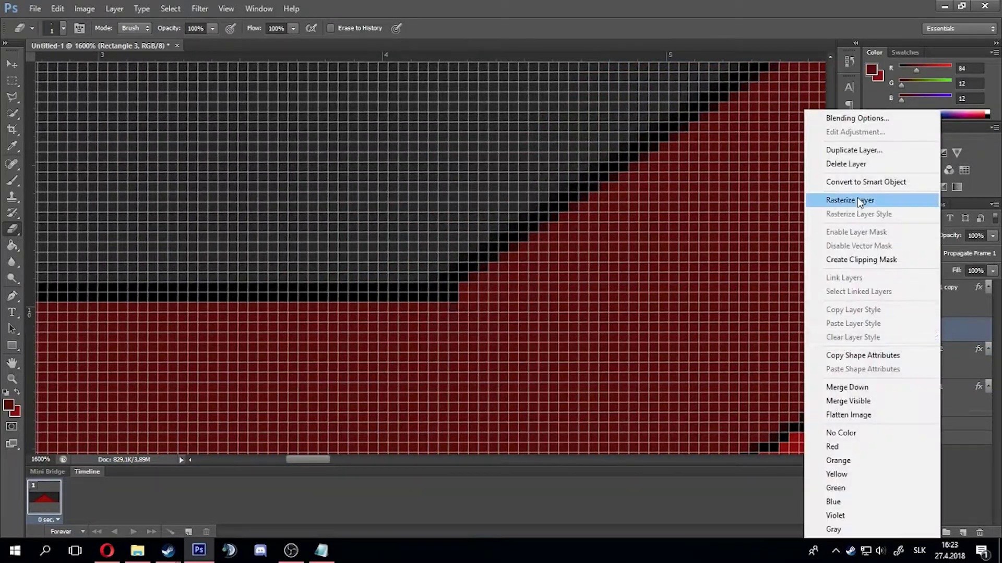
{"action": "left_click", "coordinate": [855, 197]}
Zoom out to the whole triangle and switch to the Pencil for seam touch-ups
{"action": "key", "text": "ctrl+1"}
{"action": "scroll", "coordinate": [673, 343], "scroll_direction": "up", "scroll_amount": 5}
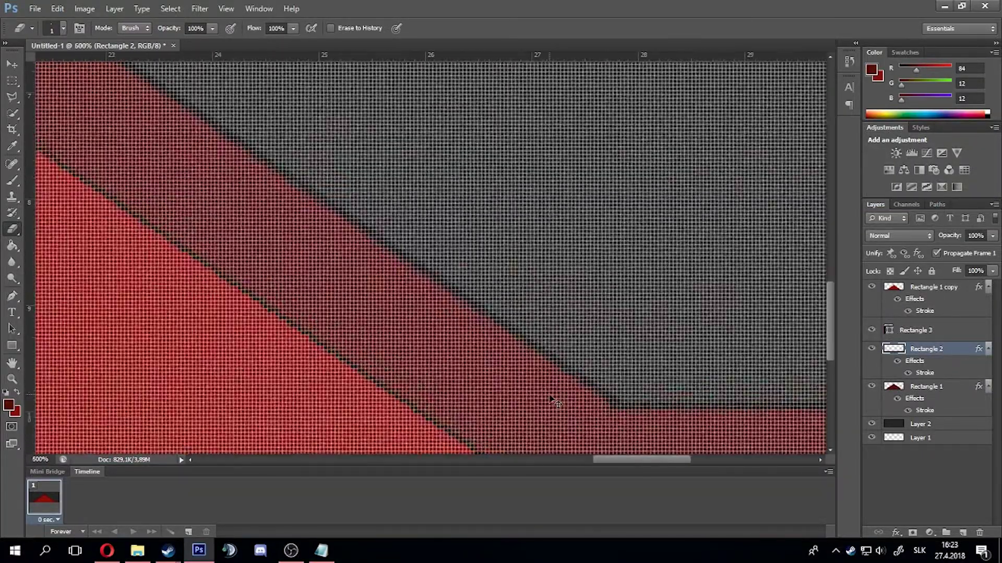
{"action": "scroll", "coordinate": [626, 339], "scroll_direction": "up", "scroll_amount": 3}
{"action": "key", "text": "b"}
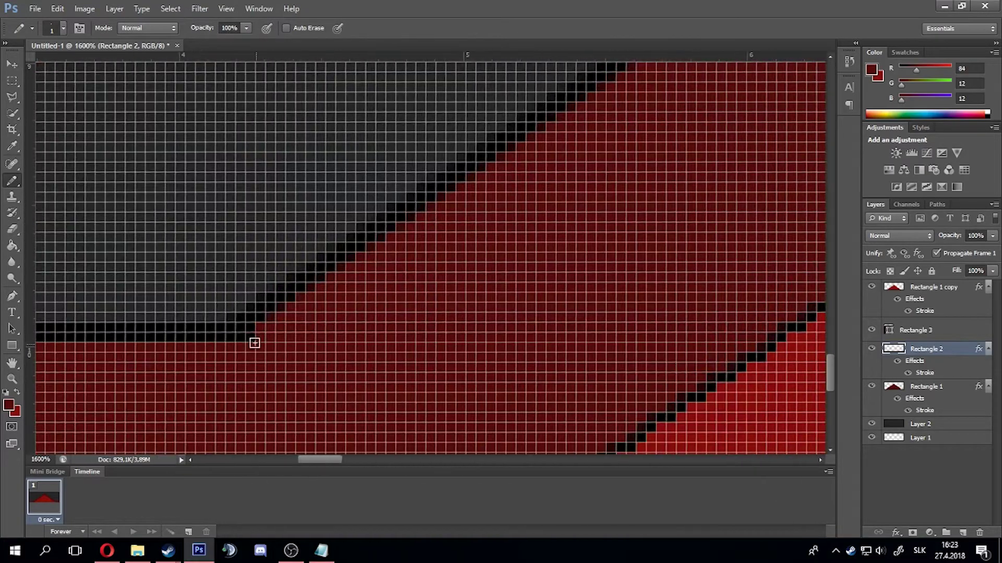
{"action": "scroll", "coordinate": [364, 346], "scroll_direction": "down", "scroll_amount": 5}
{"action": "scroll", "coordinate": [391, 402], "scroll_direction": "up", "scroll_amount": 3}
{"action": "scroll", "coordinate": [274, 301], "scroll_direction": "up", "scroll_amount": 2}
{"action": "scroll", "coordinate": [274, 300], "scroll_direction": "down", "scroll_amount": 6}
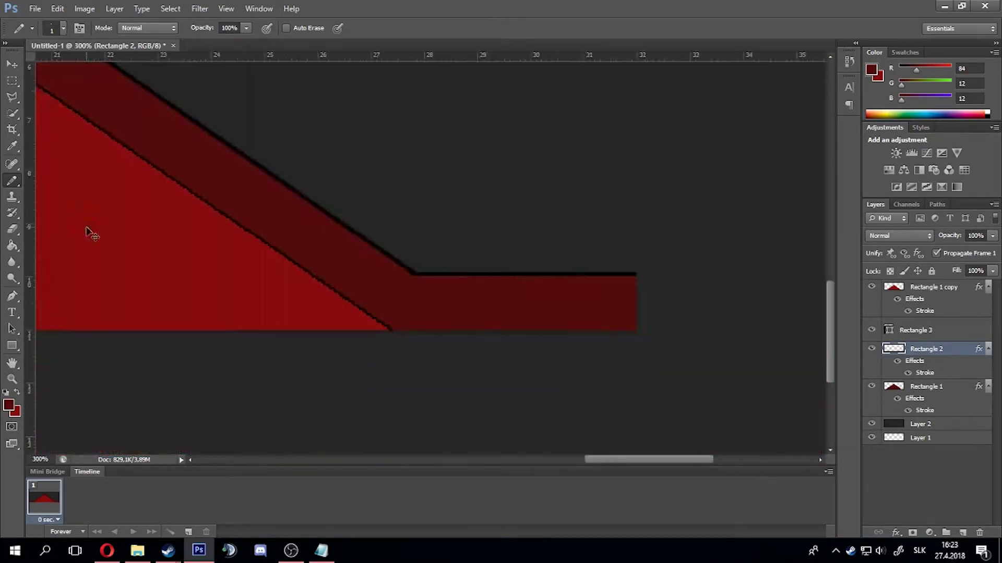
{"action": "scroll", "coordinate": [262, 278], "scroll_direction": "down", "scroll_amount": 3}
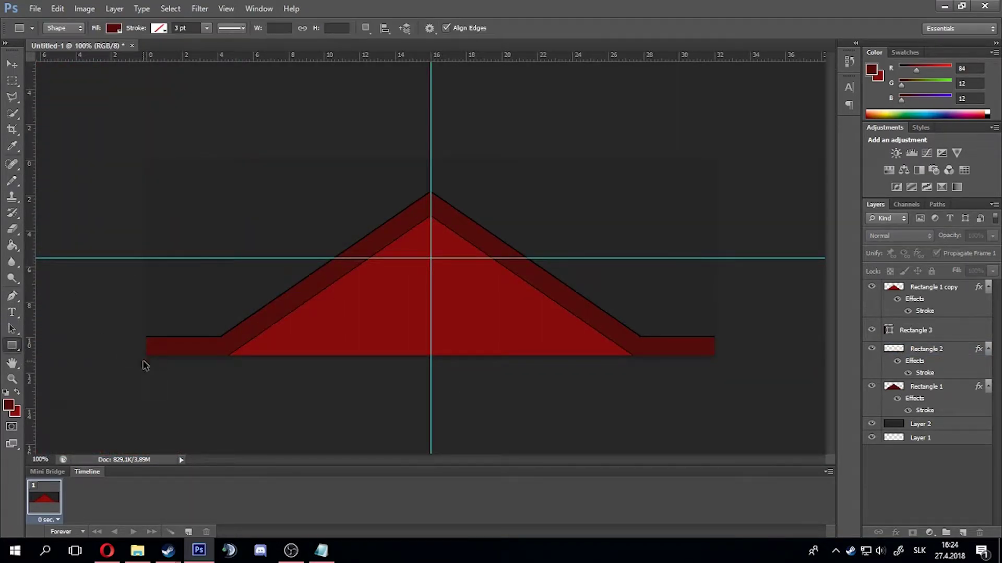
Draw a small dark-red square and delete its inner part, leaving an L-shaped corner piece
{"action": "scroll", "coordinate": [145, 366], "scroll_direction": "up", "scroll_amount": 1}
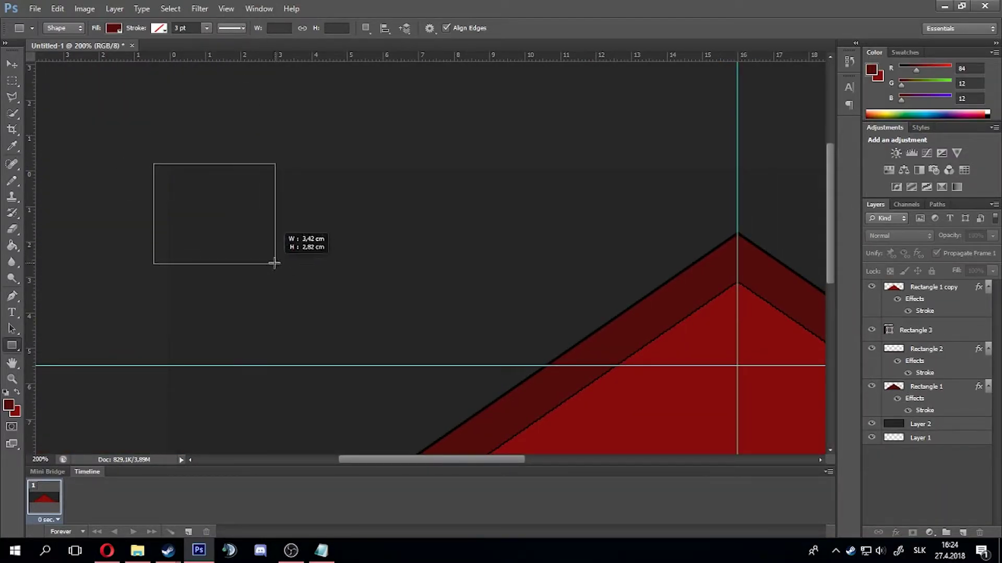
{"action": "left_click_drag", "start_coordinate": [274, 263], "coordinate": [276, 263]}
{"action": "key", "text": "m"}
{"action": "left_click_drag", "start_coordinate": [183, 179], "coordinate": [307, 280]}
{"action": "key", "text": "Delete"}
{"action": "scroll", "coordinate": [240, 174], "scroll_direction": "up", "scroll_amount": 3}
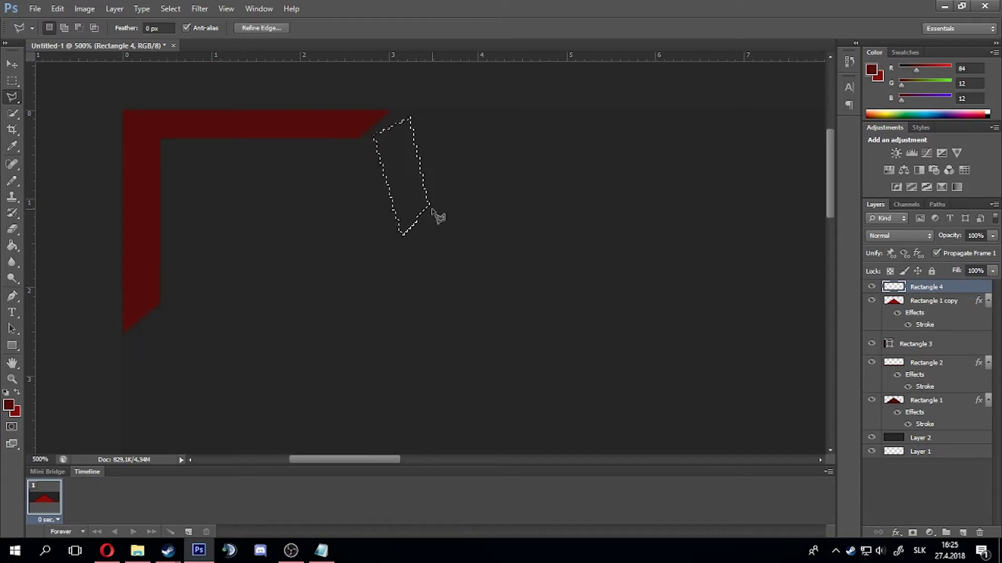
Duplicate the L-shaped corner layer
{"action": "right_click", "coordinate": [923, 287]}
{"action": "left_click", "coordinate": [884, 143]}
{"action": "left_click_drag", "start_coordinate": [381, 461], "coordinate": [453, 461]}
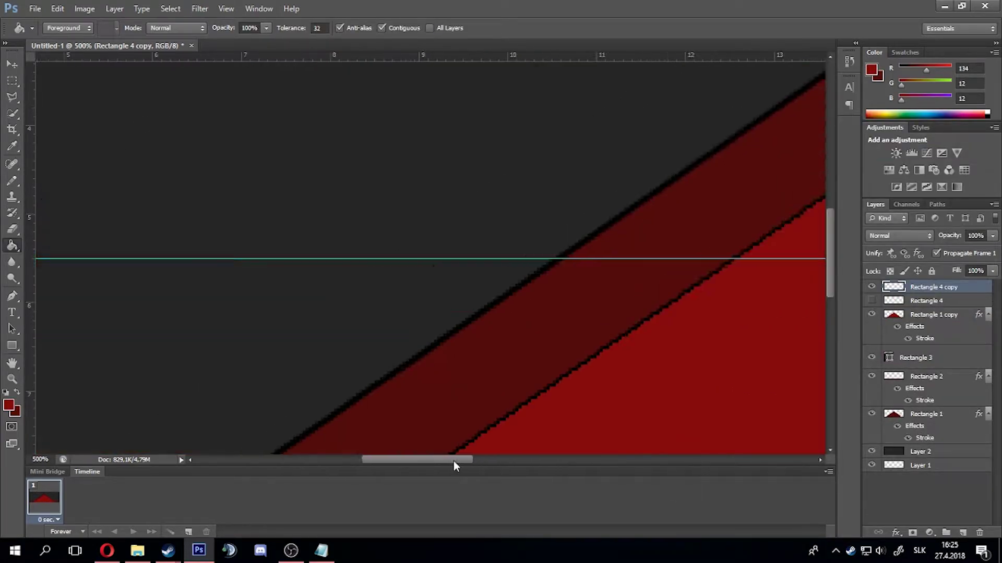
{"action": "scroll", "coordinate": [169, 317], "scroll_direction": "up", "scroll_amount": 4}
Switch to the background eraser and pan around the canvas to inspect the corner pieces
{"action": "key", "text": "shift+e"}
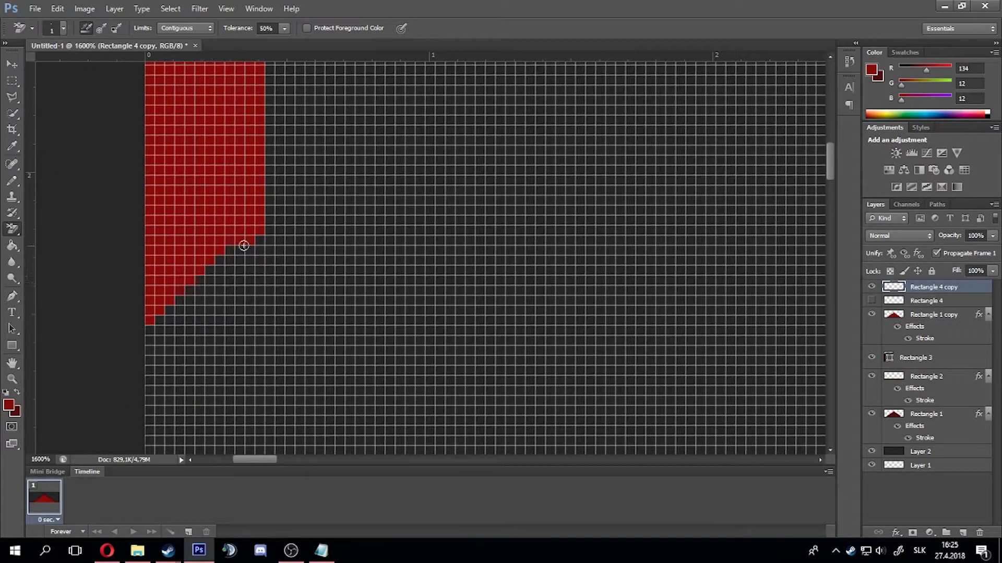
{"action": "scroll", "coordinate": [244, 246], "scroll_direction": "up", "scroll_amount": 5}
{"action": "scroll", "coordinate": [376, 219], "scroll_direction": "right", "scroll_amount": 5}
{"action": "scroll", "coordinate": [476, 167], "scroll_direction": "down", "scroll_amount": 1}
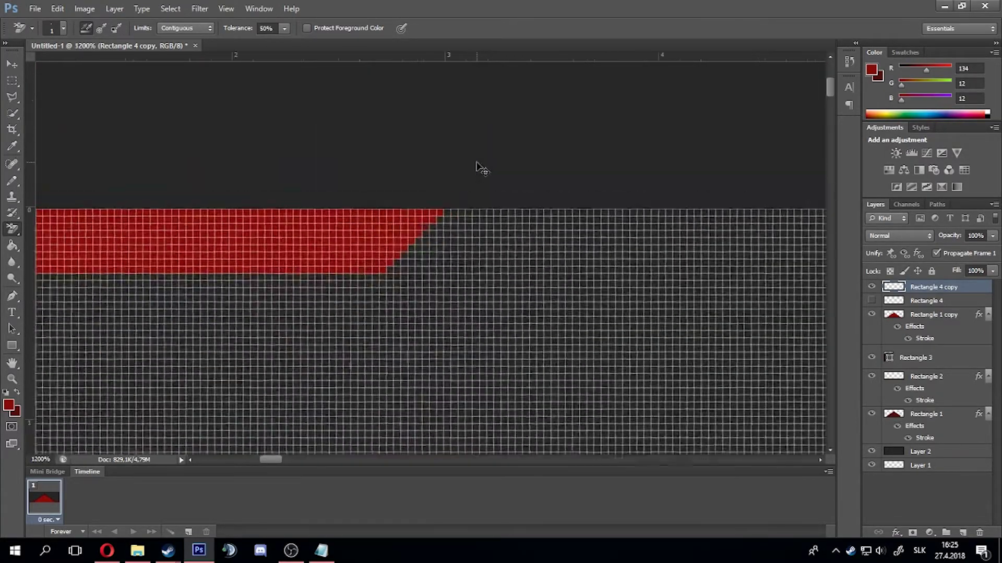
{"action": "scroll", "coordinate": [476, 167], "scroll_direction": "down", "scroll_amount": 5}
{"action": "scroll", "coordinate": [475, 167], "scroll_direction": "up", "scroll_amount": 5}
{"action": "scroll", "coordinate": [488, 149], "scroll_direction": "up", "scroll_amount": 1}
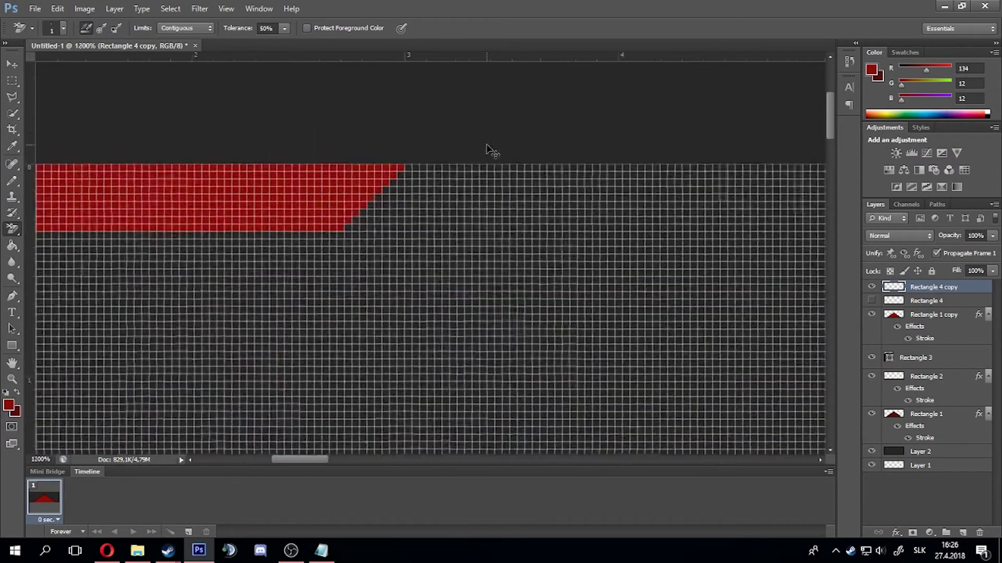
{"action": "scroll", "coordinate": [487, 150], "scroll_direction": "down", "scroll_amount": 5}
{"action": "scroll", "coordinate": [420, 188], "scroll_direction": "up", "scroll_amount": 4}
{"action": "scroll", "coordinate": [420, 187], "scroll_direction": "up", "scroll_amount": 4}
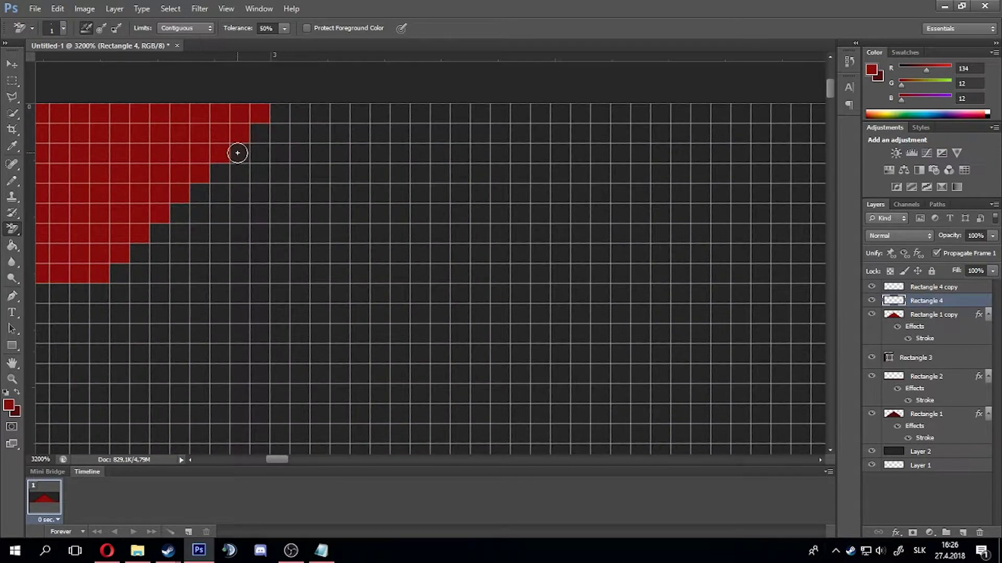
{"action": "scroll", "coordinate": [238, 152], "scroll_direction": "left", "scroll_amount": 10}
{"action": "scroll", "coordinate": [377, 262], "scroll_direction": "down", "scroll_amount": 3}
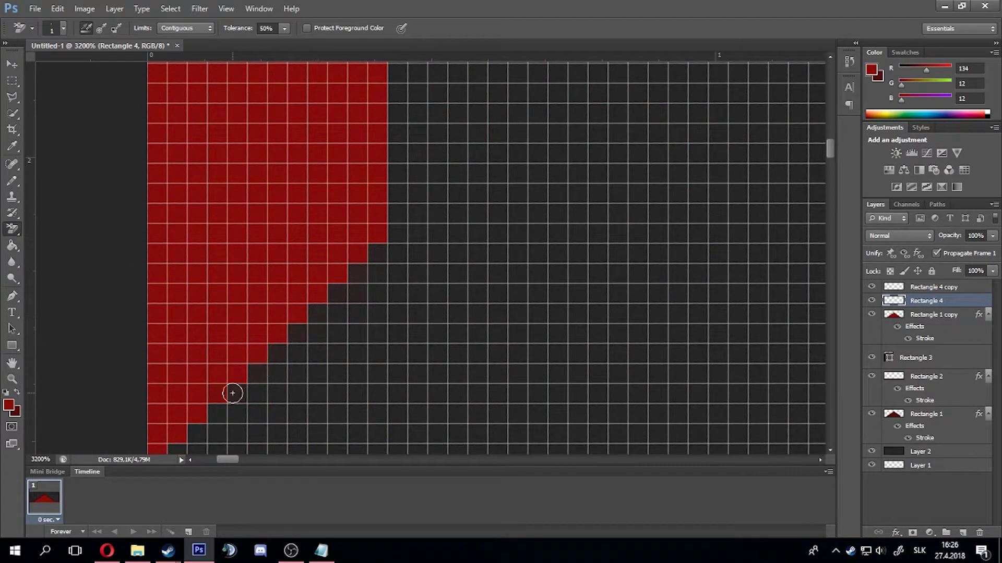
{"action": "scroll", "coordinate": [749, 268], "scroll_direction": "down", "scroll_amount": 2}
Add an outline stroke to the corner bracket layer and inspect its edges up close
{"action": "key", "text": "v"}
{"action": "key", "text": "alt+bracketright"}
{"action": "scroll", "coordinate": [749, 269], "scroll_direction": "down", "scroll_amount": 2}
{"action": "scroll", "coordinate": [751, 269], "scroll_direction": "down", "scroll_amount": 2}
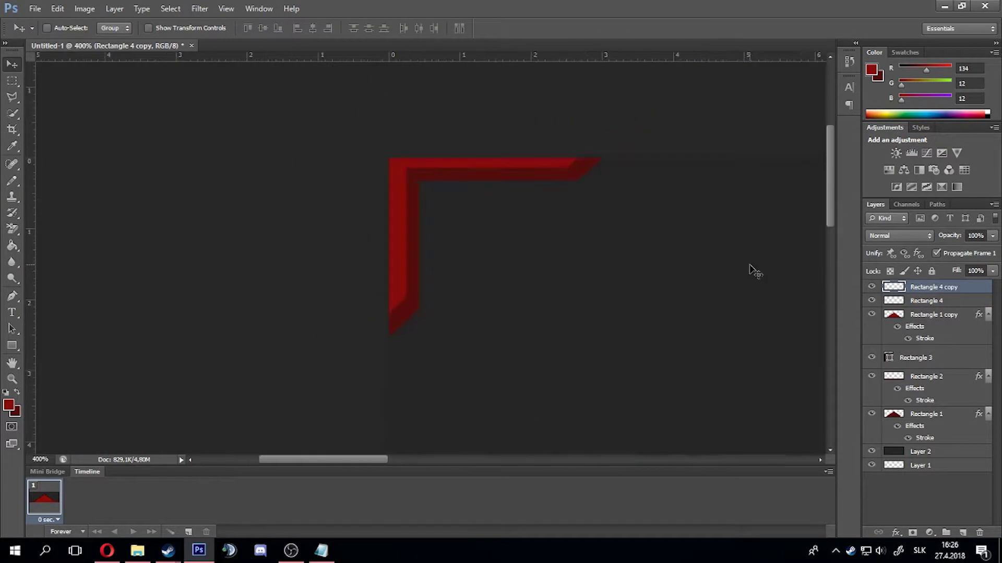
{"action": "double_click", "coordinate": [982, 291]}
{"action": "key", "text": "Return"}
{"action": "scroll", "coordinate": [327, 368], "scroll_direction": "up", "scroll_amount": 5}
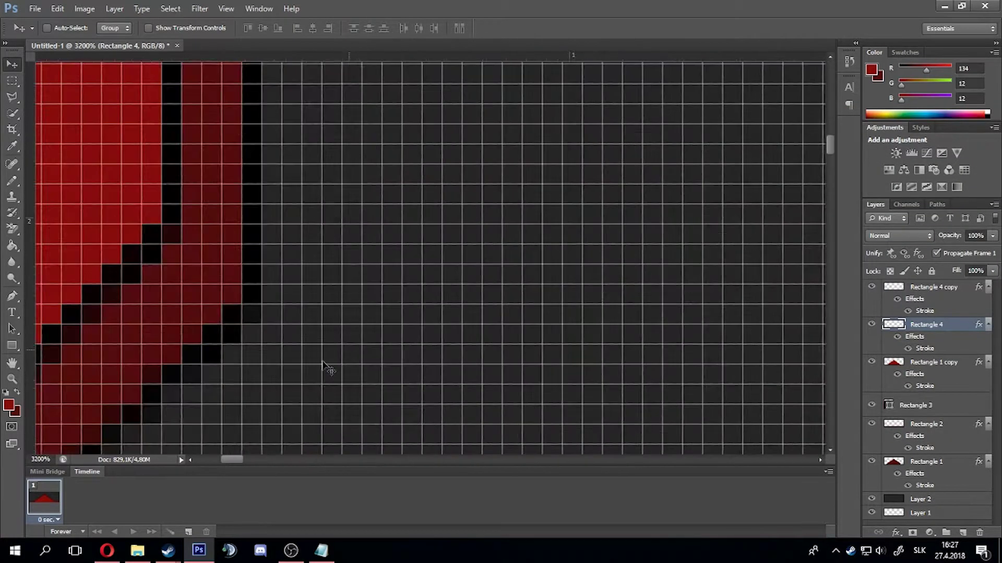
{"action": "scroll", "coordinate": [328, 368], "scroll_direction": "left", "scroll_amount": 5}
{"action": "scroll", "coordinate": [328, 368], "scroll_direction": "down", "scroll_amount": 2}
Move the corner layers into the Corners group and name a new group 'Mid & Bottom'
{"action": "key", "text": "e"}
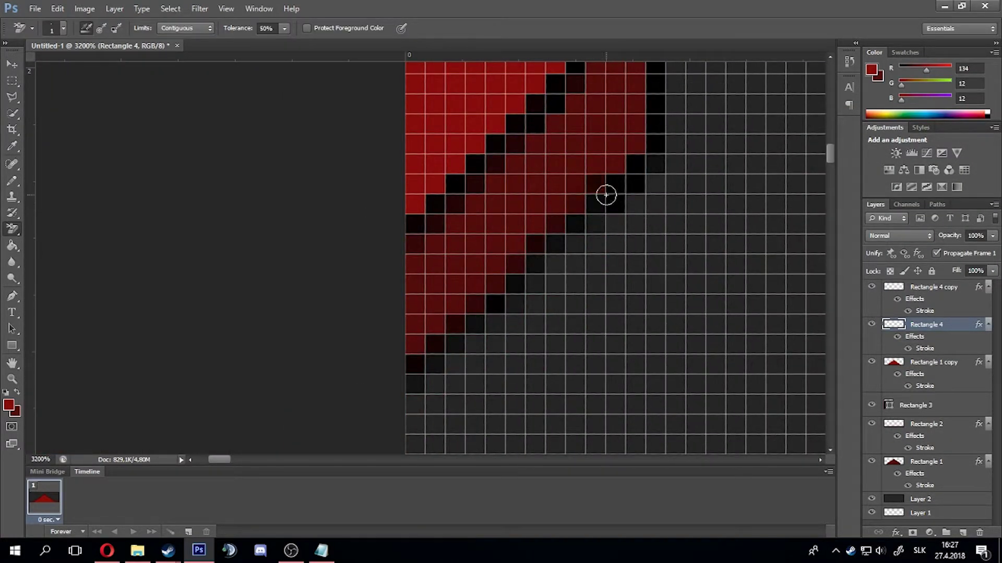
{"action": "scroll", "coordinate": [606, 195], "scroll_direction": "down", "scroll_amount": 2}
{"action": "scroll", "coordinate": [606, 195], "scroll_direction": "down", "scroll_amount": 8}
{"action": "left_click_drag", "start_coordinate": [926, 325], "coordinate": [927, 327]}
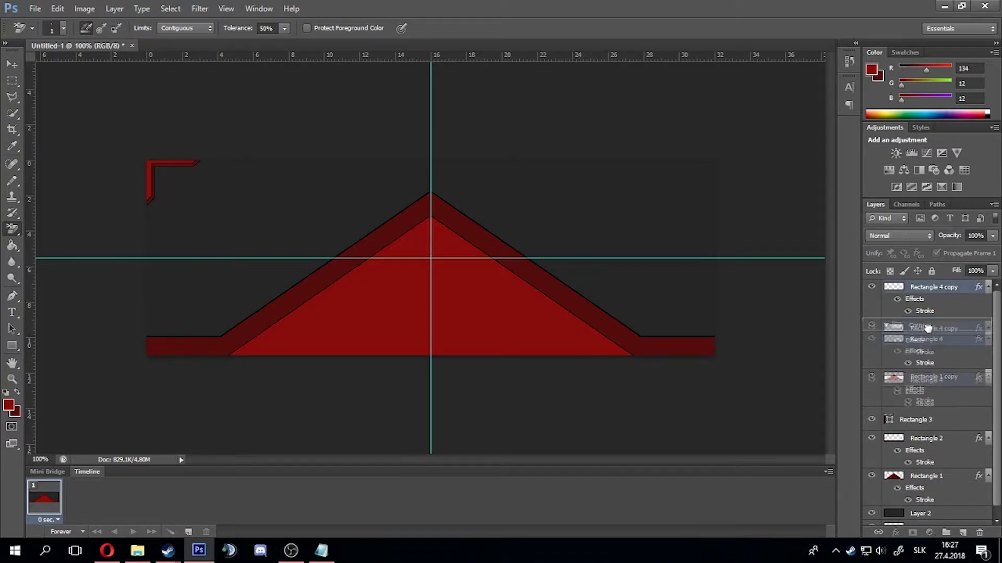
{"action": "left_click", "coordinate": [946, 533]}
{"action": "double_click", "coordinate": [919, 287]}
{"action": "type", "text": "Mid & Bottom"}
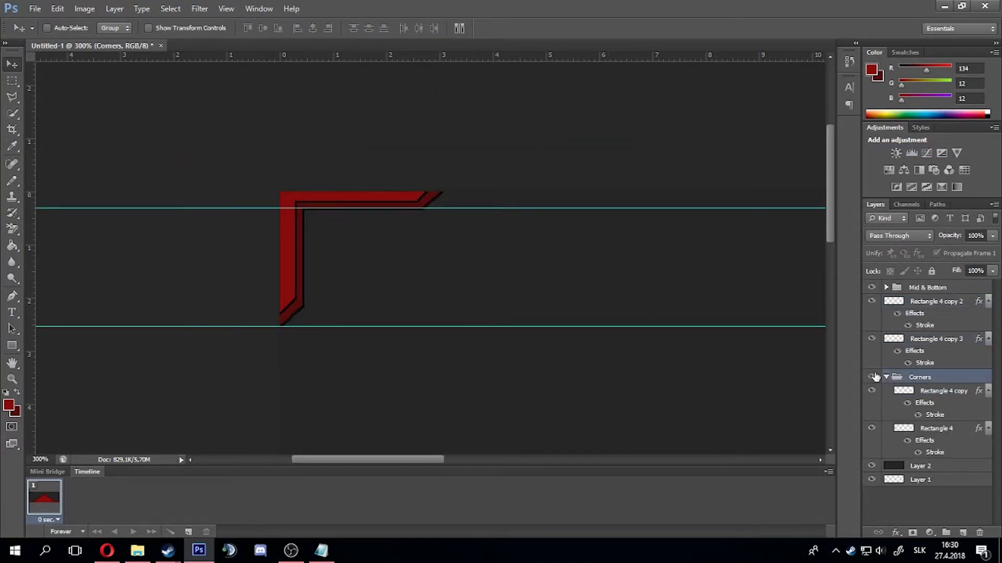
Hide the Corners group and delete the extra rectangle copies
{"action": "left_click", "coordinate": [57, 9]}
{"action": "left_click", "coordinate": [286, 347]}
{"action": "left_click", "coordinate": [57, 8]}
{"action": "left_click", "coordinate": [219, 334]}
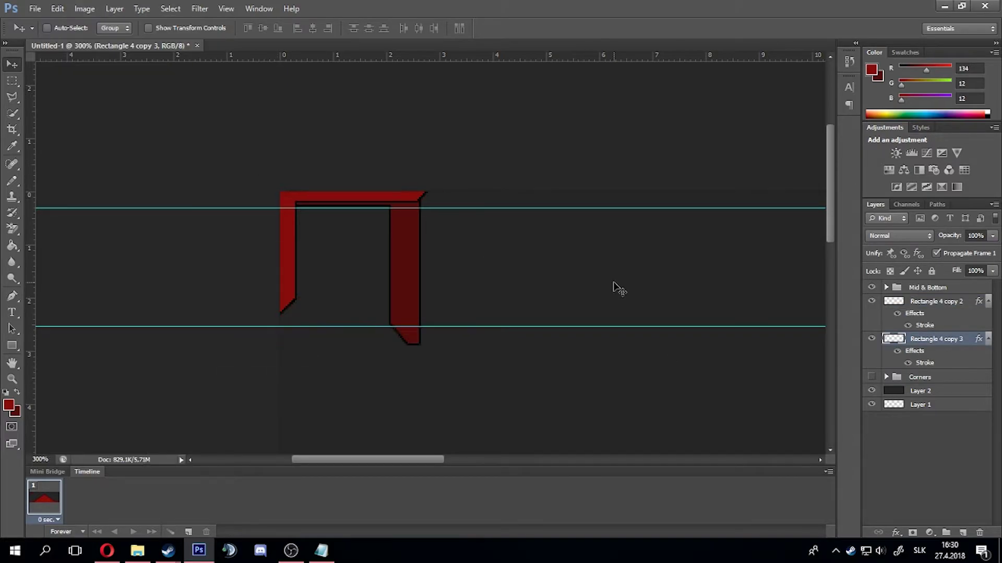
{"action": "key", "text": "Delete"}
Duplicate the Corners group and flip the copy horizontally, showing the original again
{"action": "right_click", "coordinate": [919, 302]}
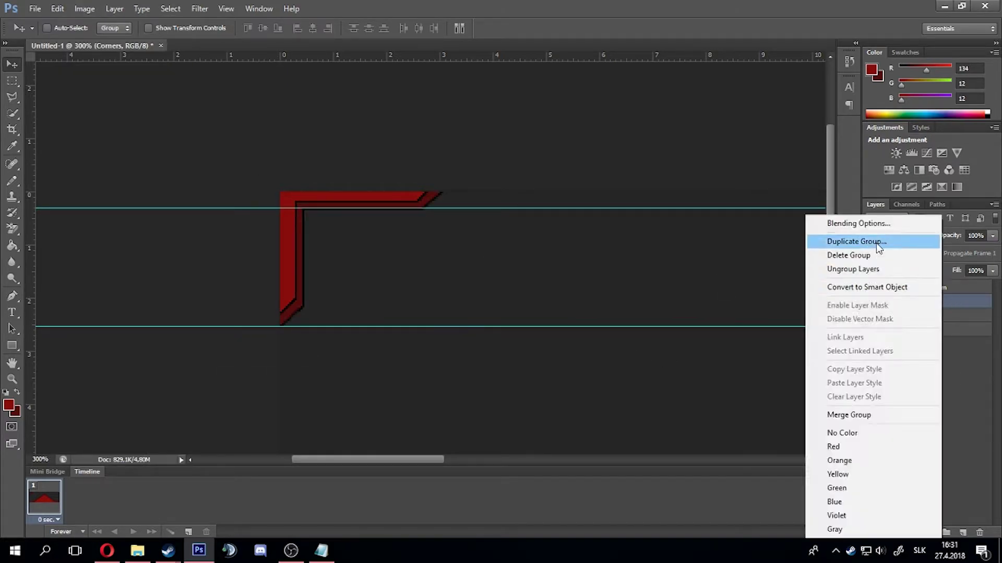
{"action": "left_click", "coordinate": [876, 248]}
{"action": "key", "text": "Return"}
{"action": "key", "text": "ctrl+t"}
{"action": "left_click_drag", "start_coordinate": [280, 250], "coordinate": [611, 250]}
{"action": "left_click", "coordinate": [629, 28]}
{"action": "left_click", "coordinate": [871, 315]}
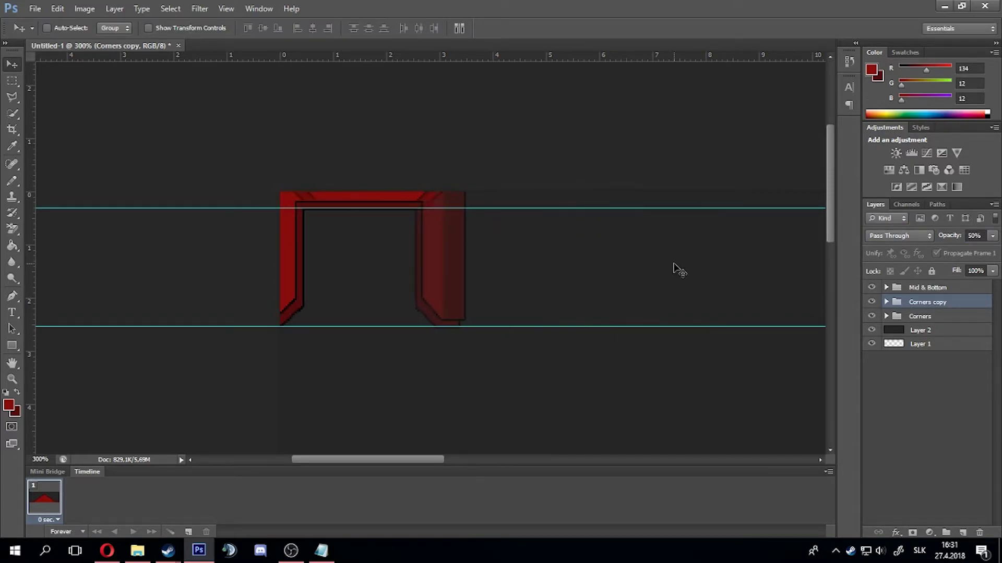
Position the mirrored bracket in the panel's top-right corner and check it zoomed in
{"action": "key", "text": "Left"}
{"action": "key", "text": "Left"}
{"action": "key", "text": "Left"}
{"action": "left_click_drag", "start_coordinate": [469, 263], "coordinate": [483, 263]}
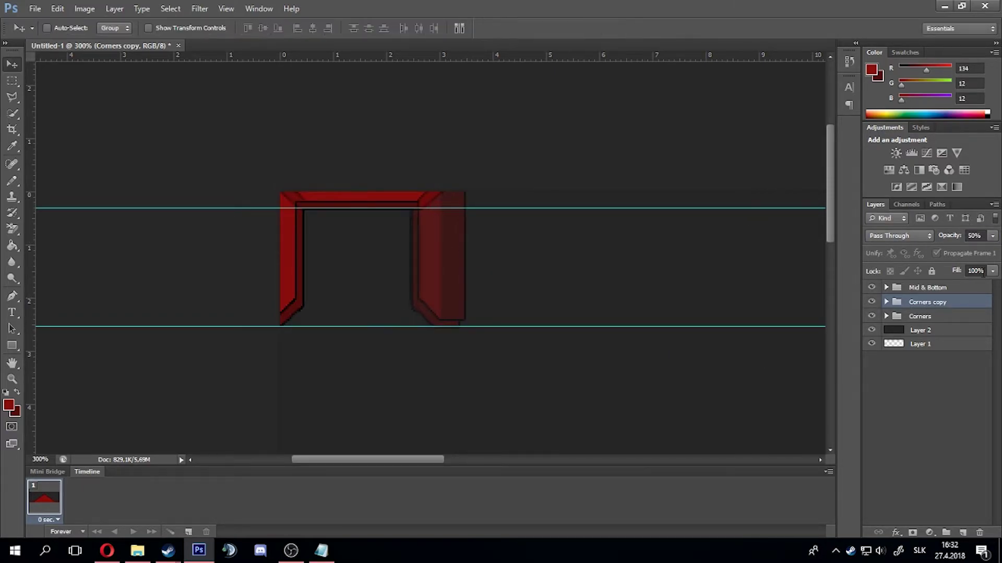
{"action": "left_click_drag", "start_coordinate": [508, 325], "coordinate": [640, 211]}
{"action": "key", "text": "ctrl+minus"}
{"action": "key", "text": "ctrl+minus"}
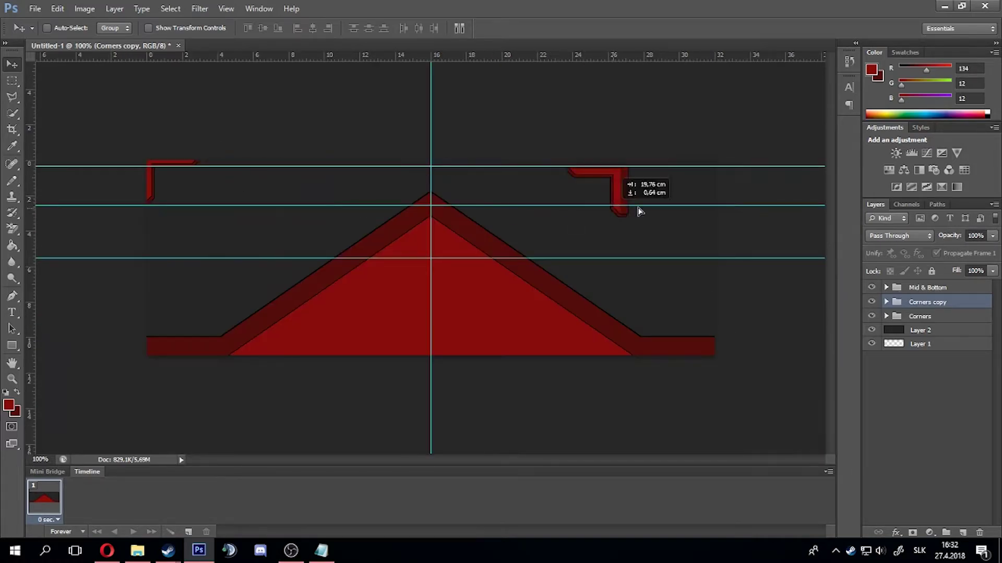
{"action": "key", "text": "ctrl+plus"}
{"action": "key", "text": "ctrl+plus"}
{"action": "key", "text": "ctrl+plus"}
{"action": "scroll", "coordinate": [737, 217], "scroll_direction": "right", "scroll_amount": 10}
{"action": "scroll", "coordinate": [755, 280], "scroll_direction": "up", "scroll_amount": 2}
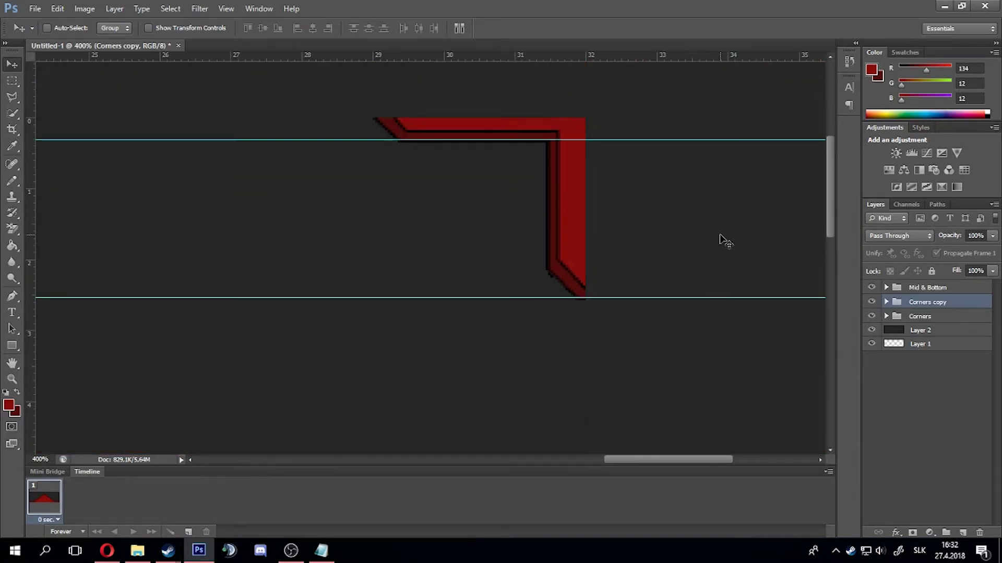
{"action": "key", "text": "ctrl+1"}
{"action": "key", "text": "Return"}
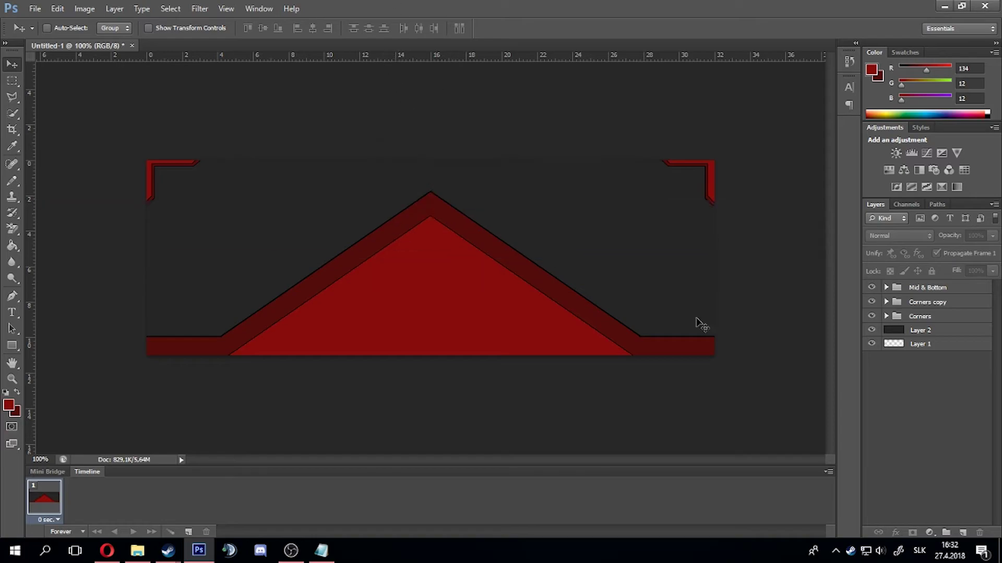
Duplicate the copied corner group once more and apply a transform to the new copy
{"action": "right_click", "coordinate": [944, 302]}
{"action": "left_click", "coordinate": [966, 329]}
{"action": "key", "text": "Return"}
{"action": "key", "text": "ctrl+t"}
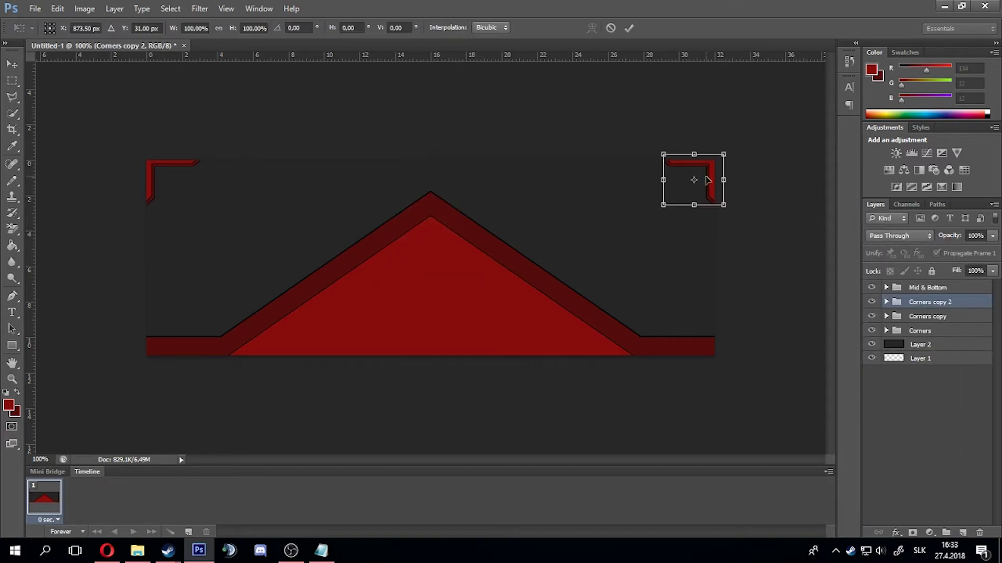
{"action": "key", "text": "Return"}
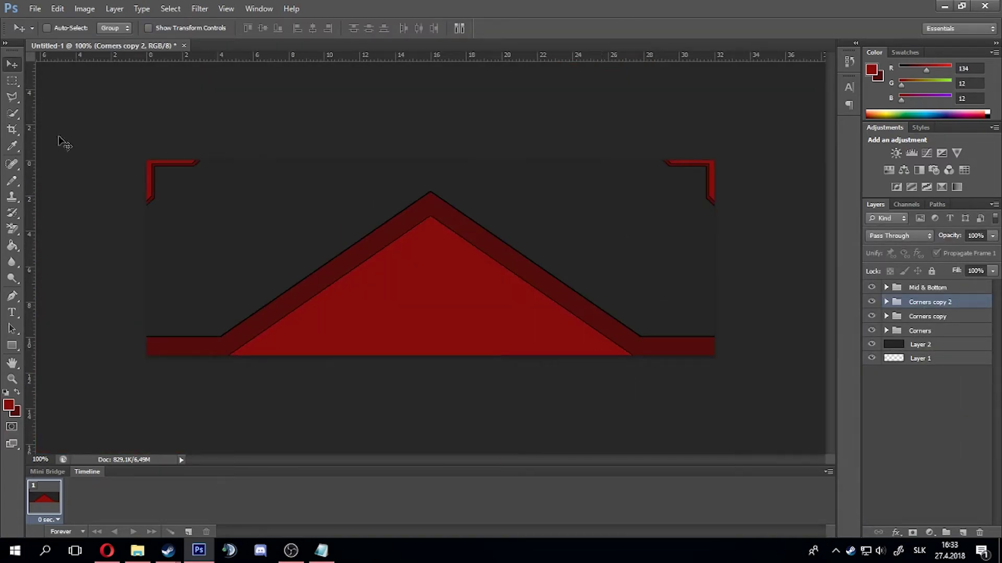
Type the 'My PC' title, duplicate it, darken the copy and stack the layers
{"action": "left_click", "coordinate": [546, 28]}
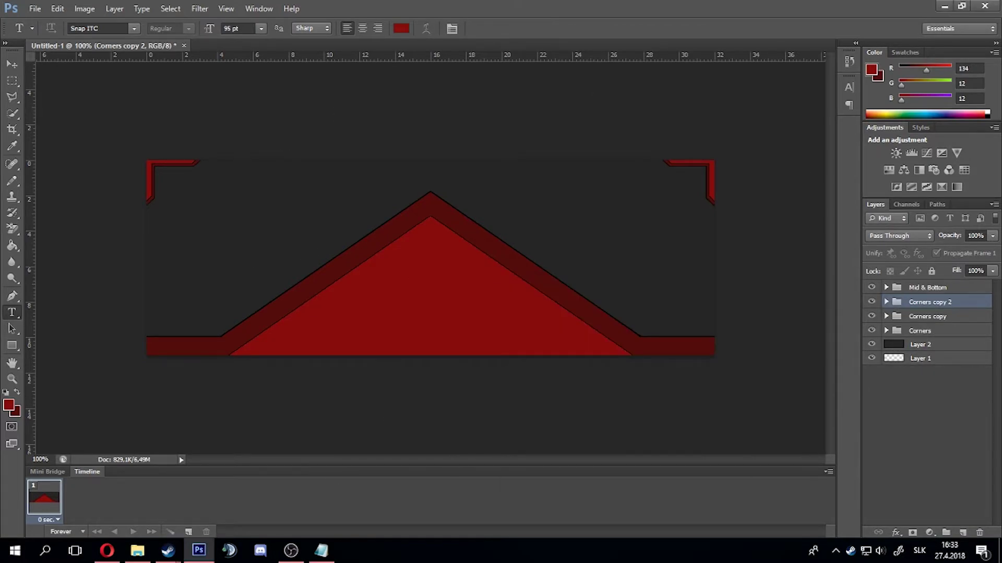
{"action": "type", "text": "MuPC"}
{"action": "key", "text": "ctrl+Return"}
{"action": "right_click", "coordinate": [929, 301]}
{"action": "type", "text": "My PCB"}
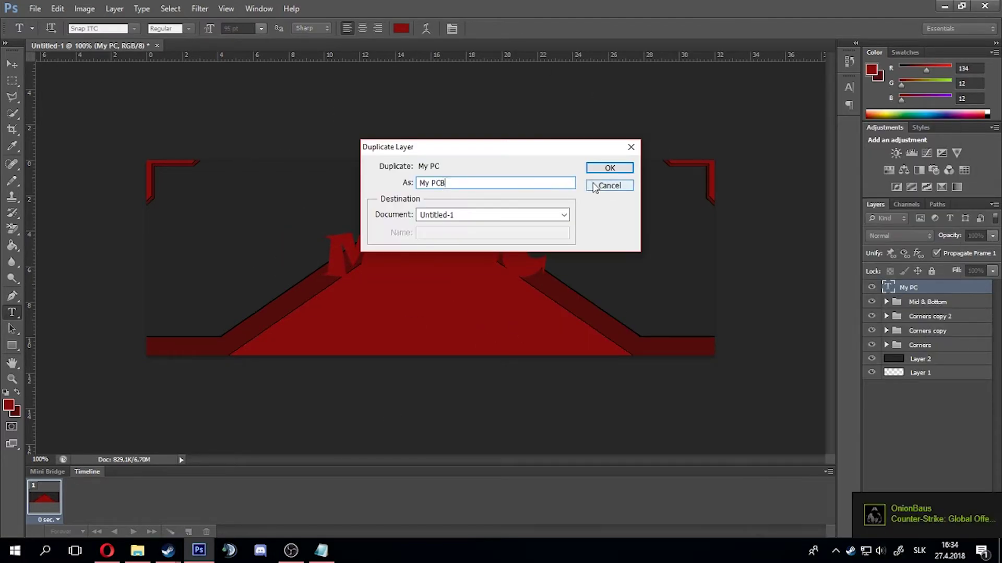
{"action": "key", "text": "Return"}
{"action": "left_click", "coordinate": [106, 551]}
{"action": "left_click", "coordinate": [763, 290]}
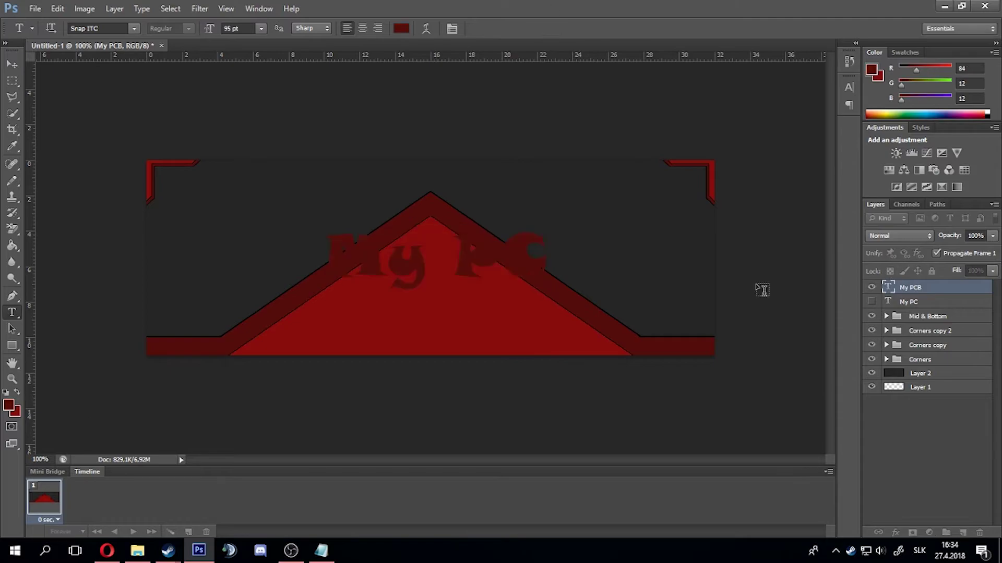
{"action": "left_click_drag", "start_coordinate": [942, 286], "coordinate": [934, 308]}
{"action": "key", "text": "v"}
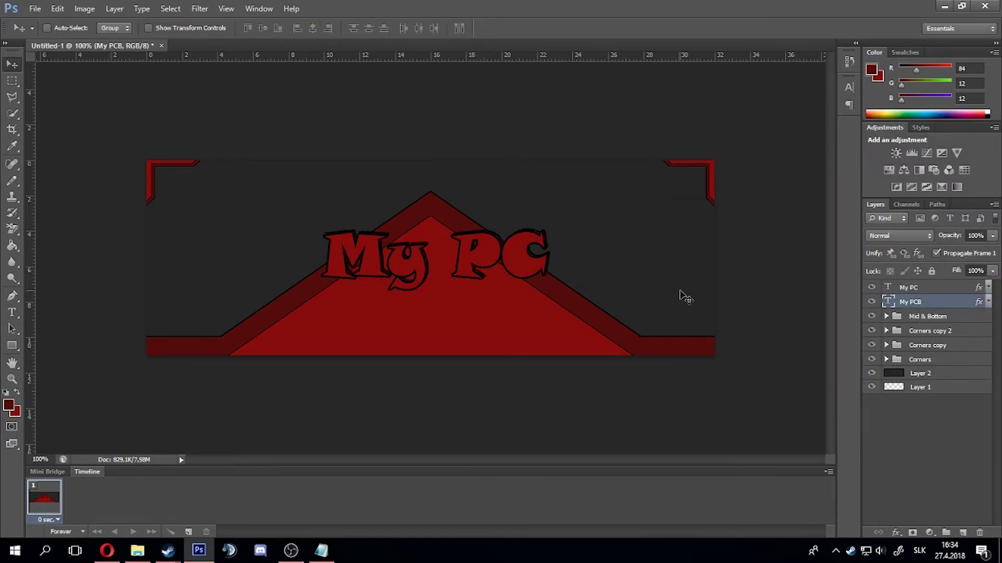
Save the My PC version as a PNG in a new 'Info Panels' folder
{"action": "left_click", "coordinate": [34, 8]}
{"action": "left_click", "coordinate": [52, 154]}
{"action": "right_click", "coordinate": [448, 198]}
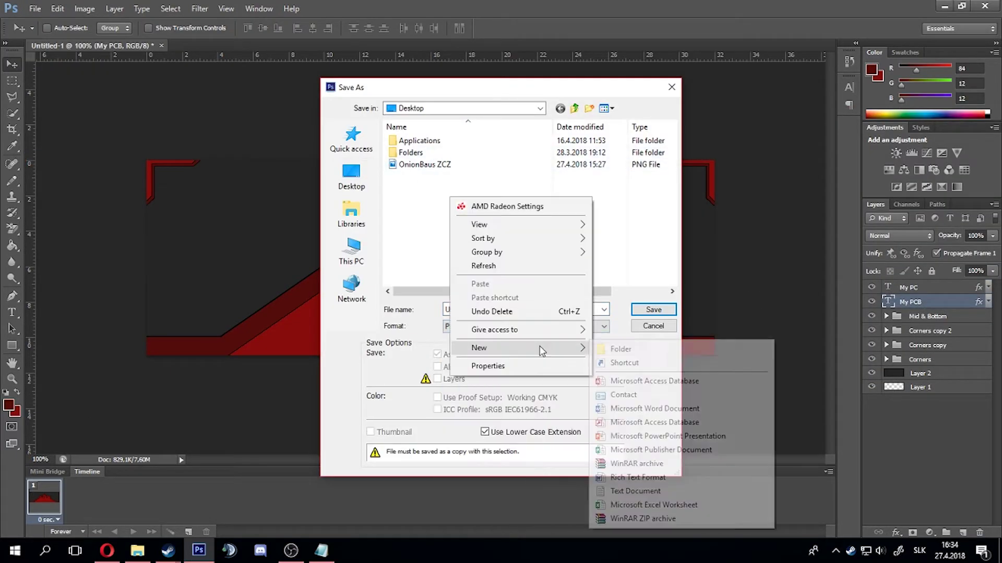
{"action": "left_click", "coordinate": [616, 371]}
{"action": "type", "text": "Info Panels"}
{"action": "key", "text": "Return"}
{"action": "key", "text": "Return"}
{"action": "left_click", "coordinate": [653, 309]}
Change the title to 'Facebook', centre it on the band, and save it as PNG
{"action": "double_click", "coordinate": [887, 287]}
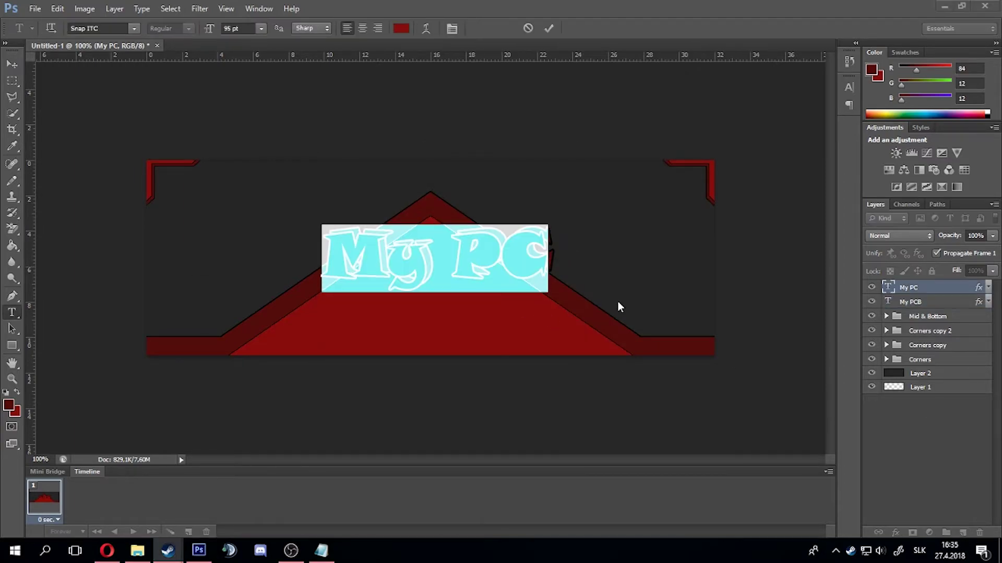
{"action": "type", "text": "Facebook"}
{"action": "left_click", "coordinate": [913, 287]}
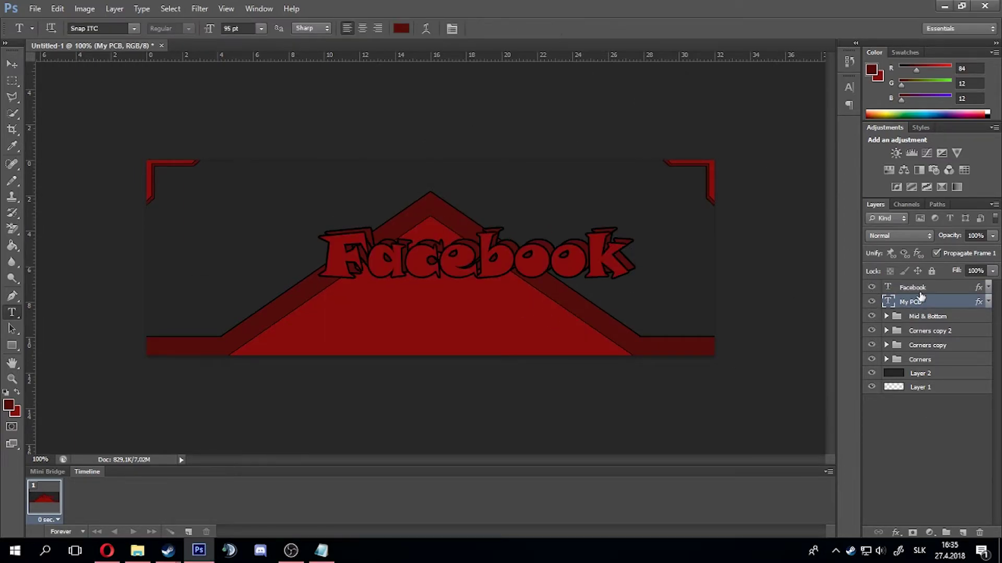
{"action": "key", "text": "v"}
{"action": "key", "text": "shift+Left"}
{"action": "key", "text": "shift+Left"}
{"action": "key", "text": "shift+Left"}
{"action": "key", "text": "shift+Left"}
{"action": "key", "text": "shift+Left"}
{"action": "key", "text": "shift+Left"}
{"action": "left_click", "coordinate": [34, 8]}
{"action": "left_click", "coordinate": [52, 154]}
{"action": "left_click", "coordinate": [514, 472]}
{"action": "left_click", "coordinate": [653, 309]}
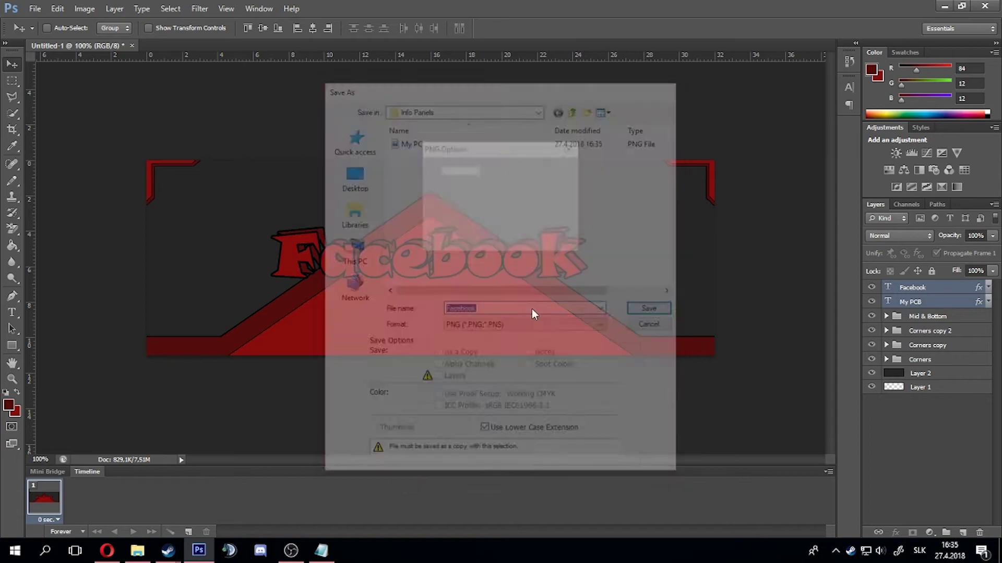
Change the title to 'About Me' and save that version as PNG
{"action": "double_click", "coordinate": [888, 287]}
{"action": "type", "text": "AboutoMe"}
{"action": "key", "text": "ctrl+a"}
{"action": "type", "text": "About Me"}
{"action": "key", "text": "ctrl+Return"}
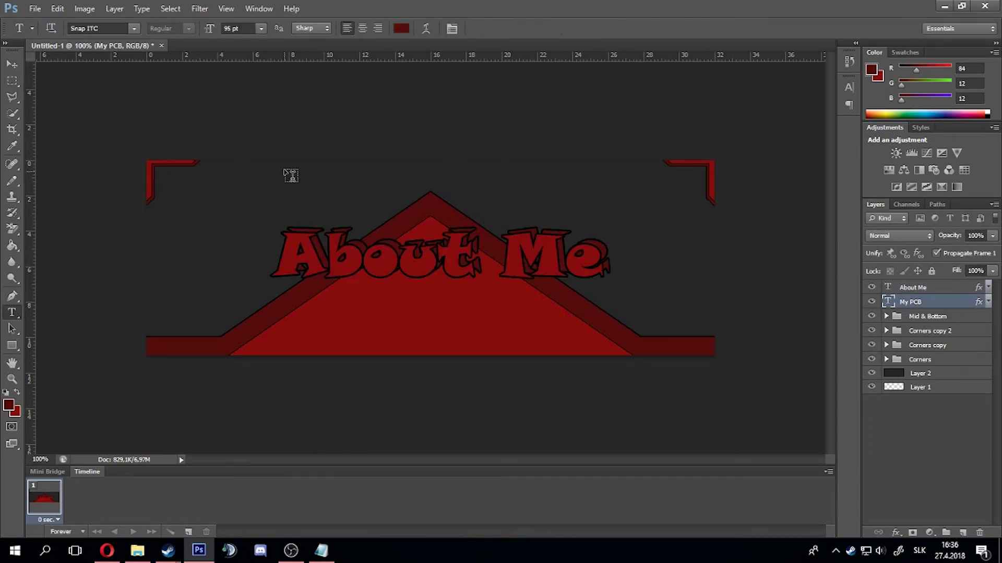
{"action": "key", "text": "ctrl+shift+s"}
{"action": "type", "text": "Ab"}
{"action": "key", "text": "Return"}
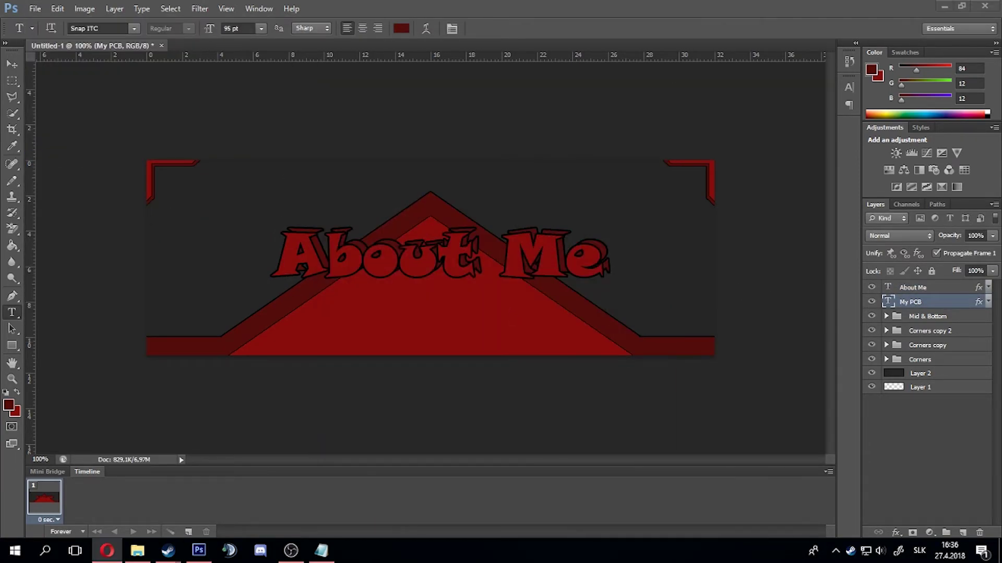
Change the title to 'Donate' and save that version as PNG
{"action": "key", "text": "ctrl+a"}
{"action": "type", "text": "Donat"}
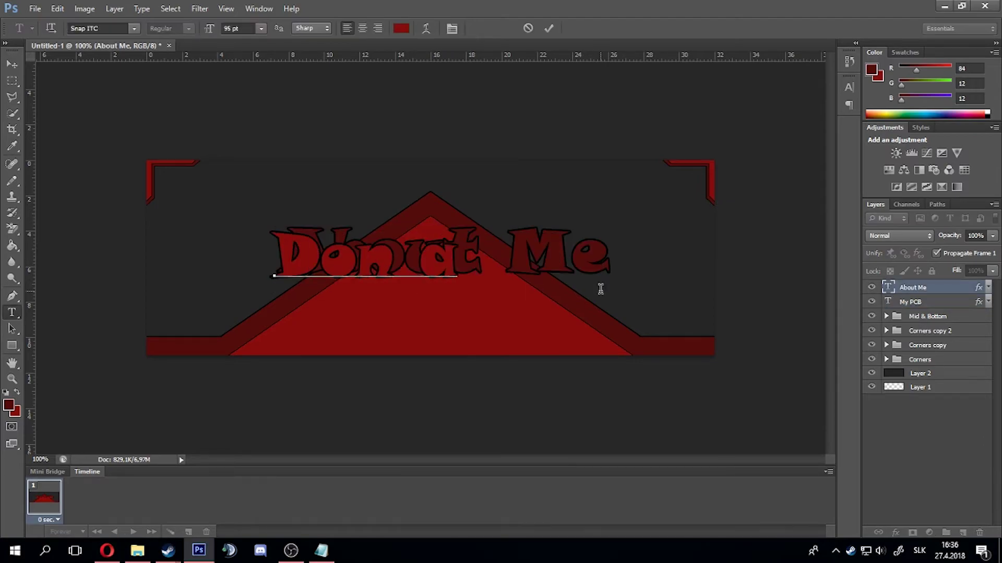
{"action": "type", "text": "e"}
{"action": "key", "text": "ctrl+Return"}
{"action": "key", "text": "ctrl+shift+s"}
{"action": "key", "text": "Return"}
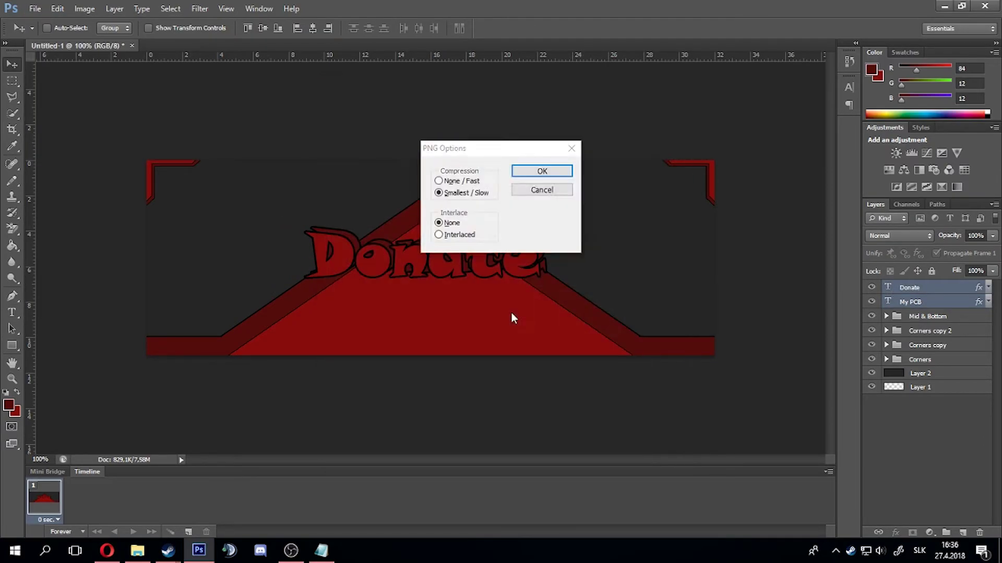
Save 'Subscribe' and 'Designer' title versions as PNGs
{"action": "key", "text": "Return"}
{"action": "type", "text": "Subscribe"}
{"action": "key", "text": "ctrl+Return"}
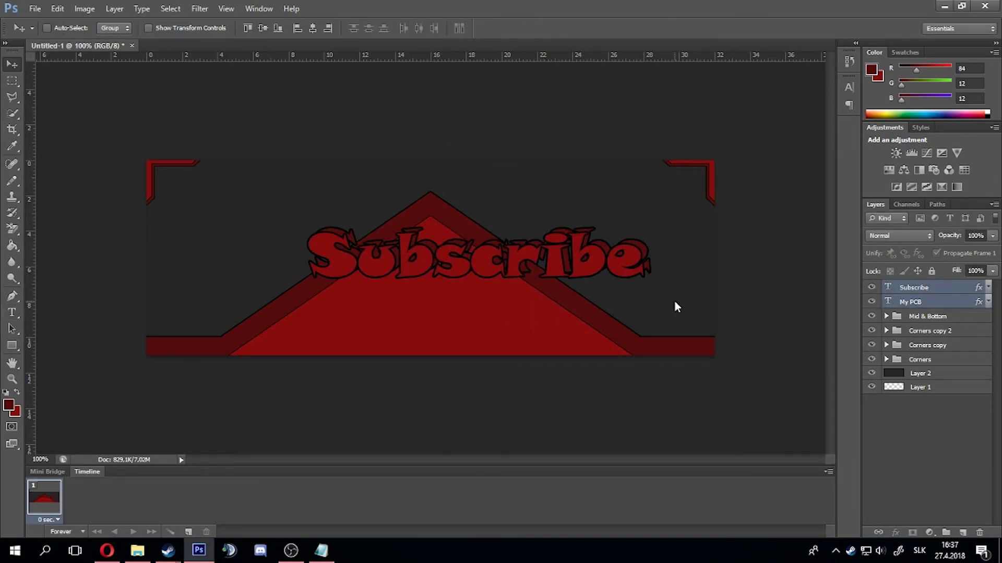
{"action": "key", "text": "ctrl+shift+s"}
{"action": "key", "text": "Return"}
{"action": "key", "text": "Return"}
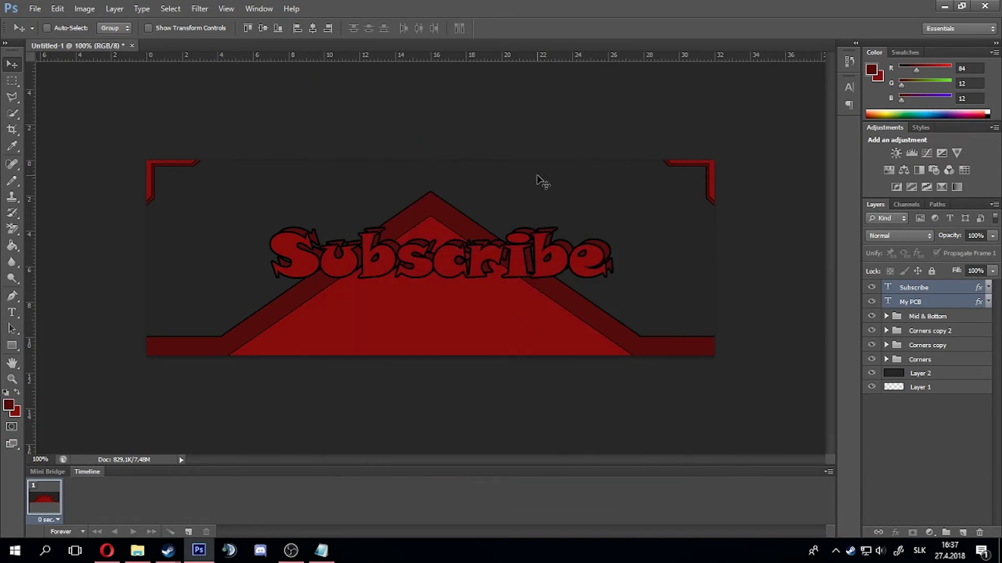
{"action": "type", "text": "Designer"}
{"action": "key", "text": "ctrl+Return"}
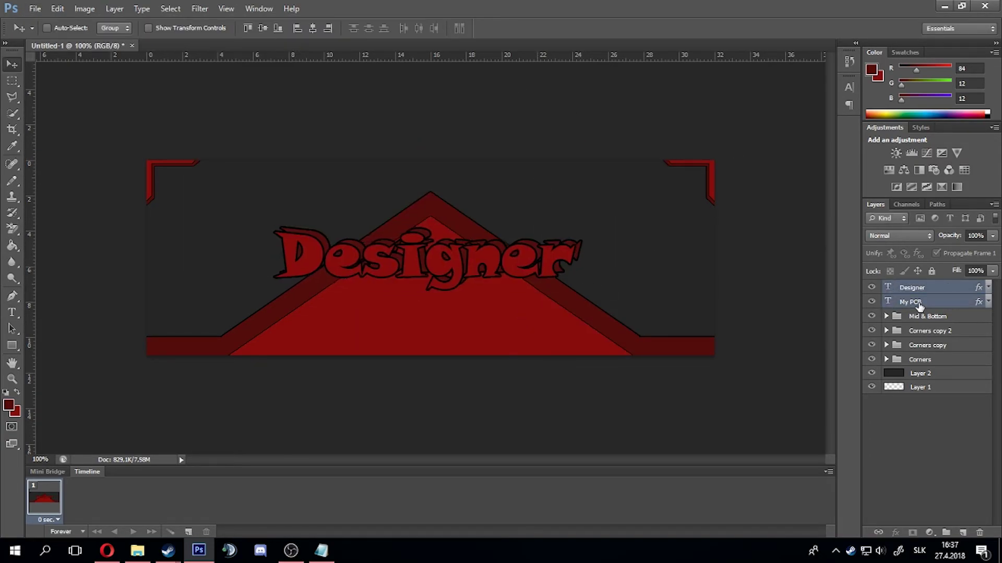
{"action": "key", "text": "ctrl+shift+s"}
{"action": "key", "text": "Return"}
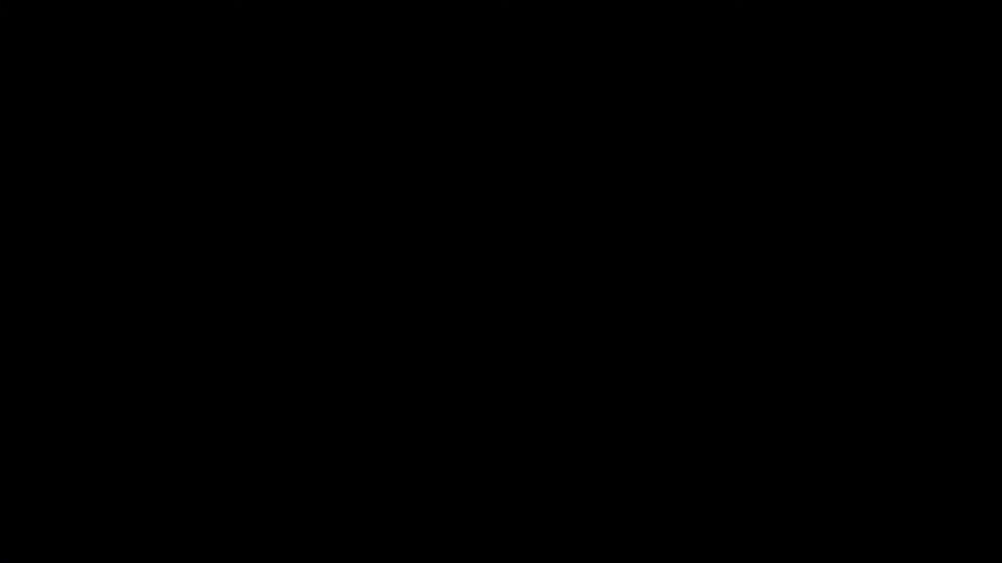